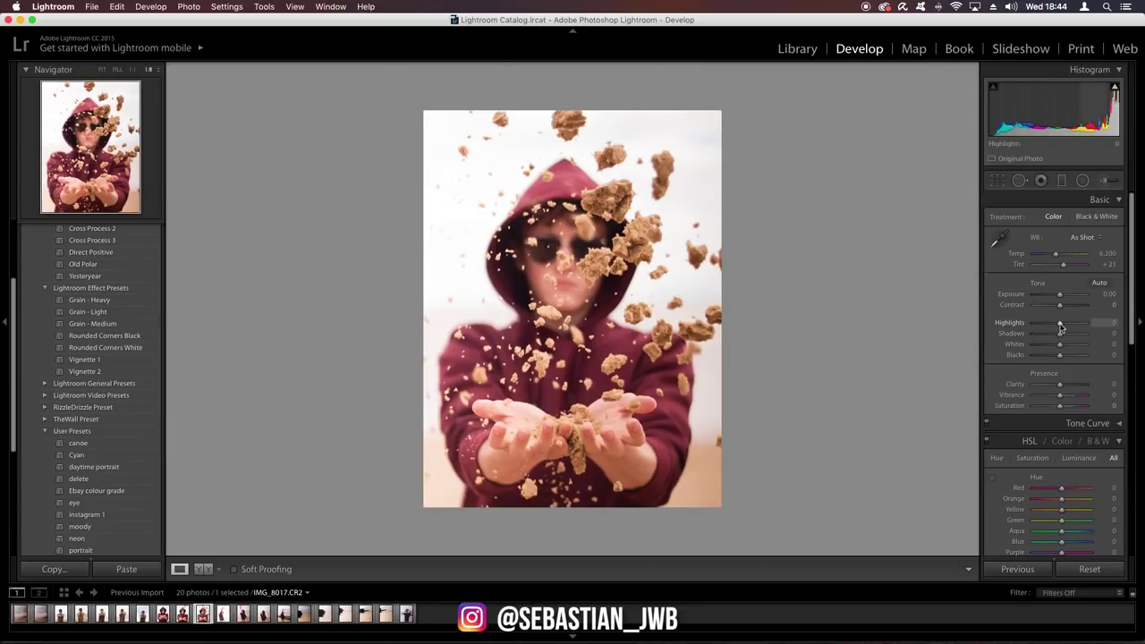
Cool the white balance to Temp 4,851 and Tint +10, with Highlights reset to 0.
mouse_move(1037, 326)
left_mouse_down()
mouse_move(993, 324)
mouse_move(1054, 322)
left_mouse_up()
double_click(1017, 324)
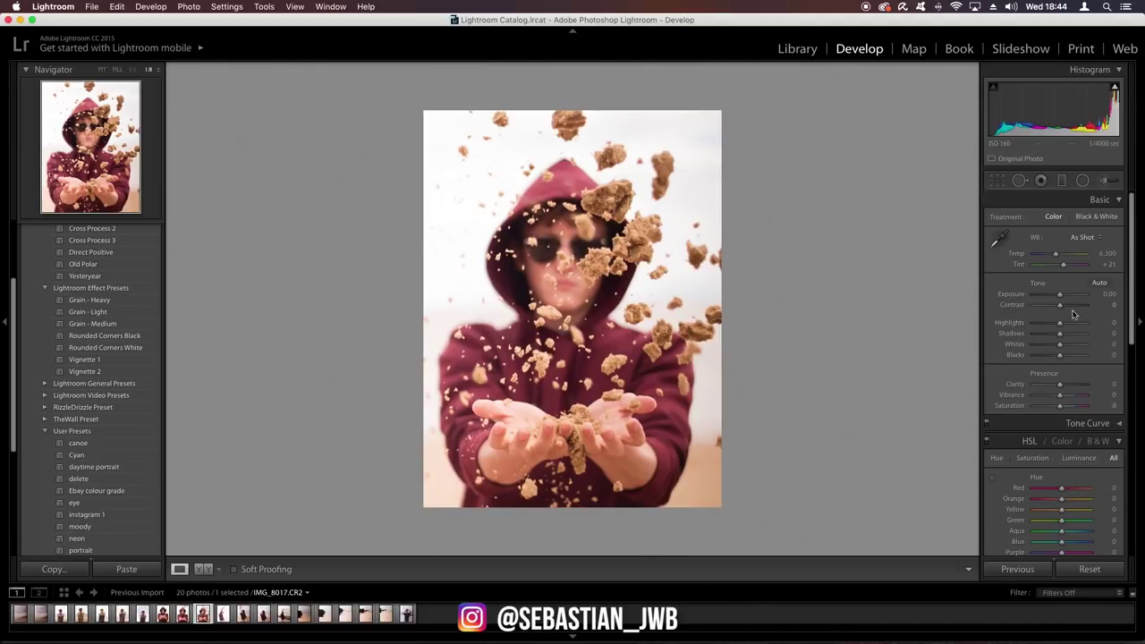
left_click_drag(1055, 255, 1049, 257)
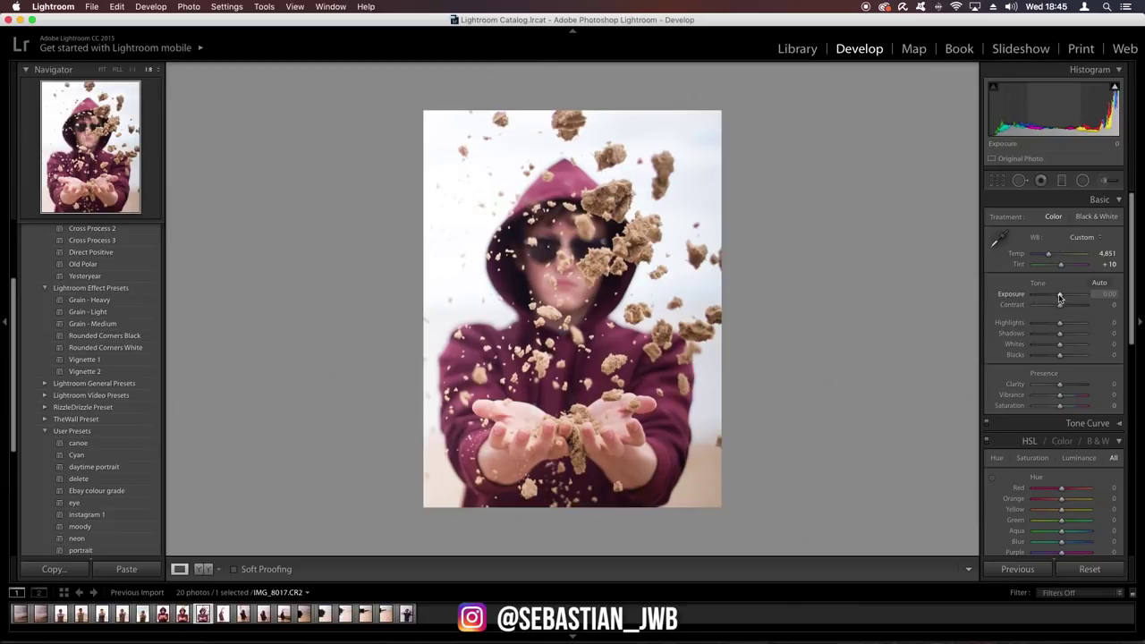
Set Exposure to -0.65, Contrast to -20 and Highlights to -100.
left_click_drag(1060, 295, 1056, 298)
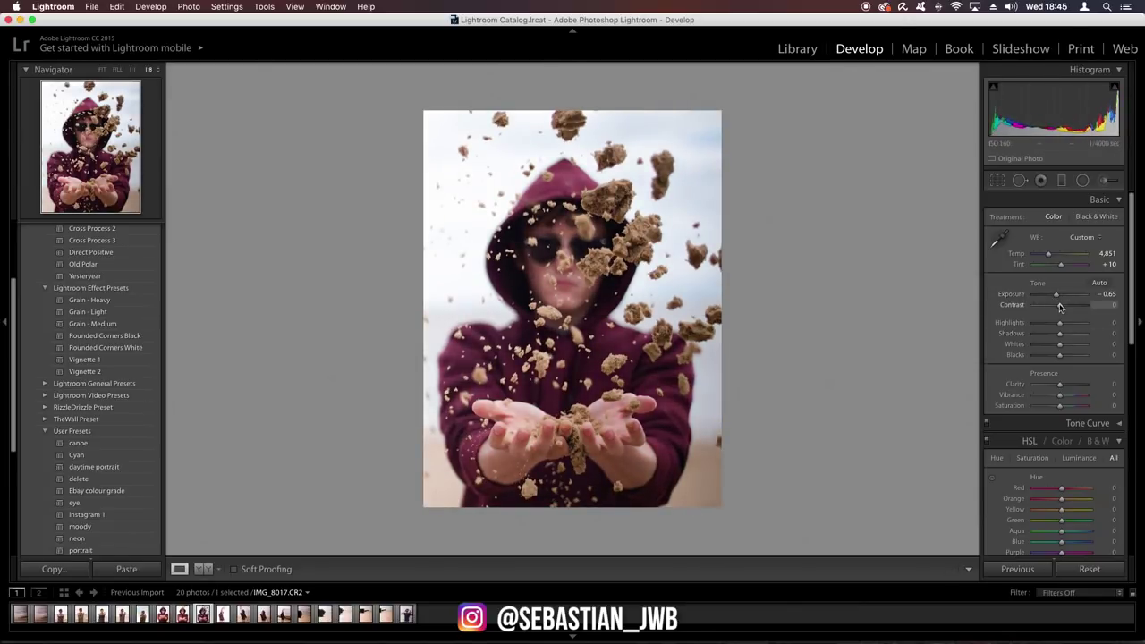
left_click_drag(1061, 309, 1055, 310)
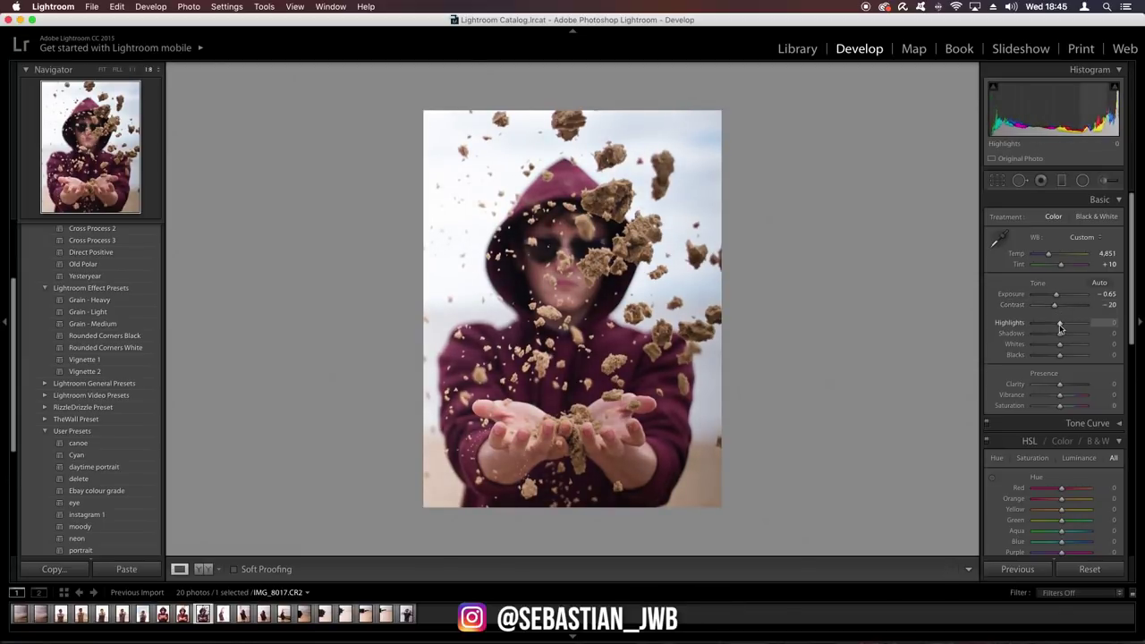
left_click_drag(1061, 324, 985, 324)
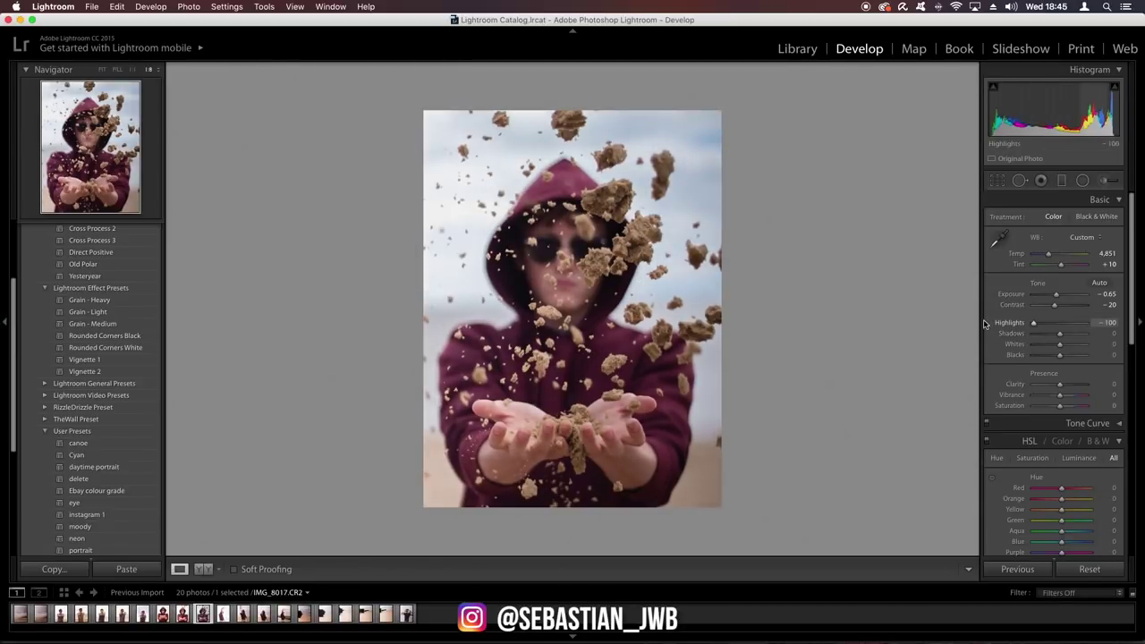
Compare with the original, then undo the Temp reset to keep 4,851.
key("backslash")
key("backslash")
key("backslash")
key("backslash")
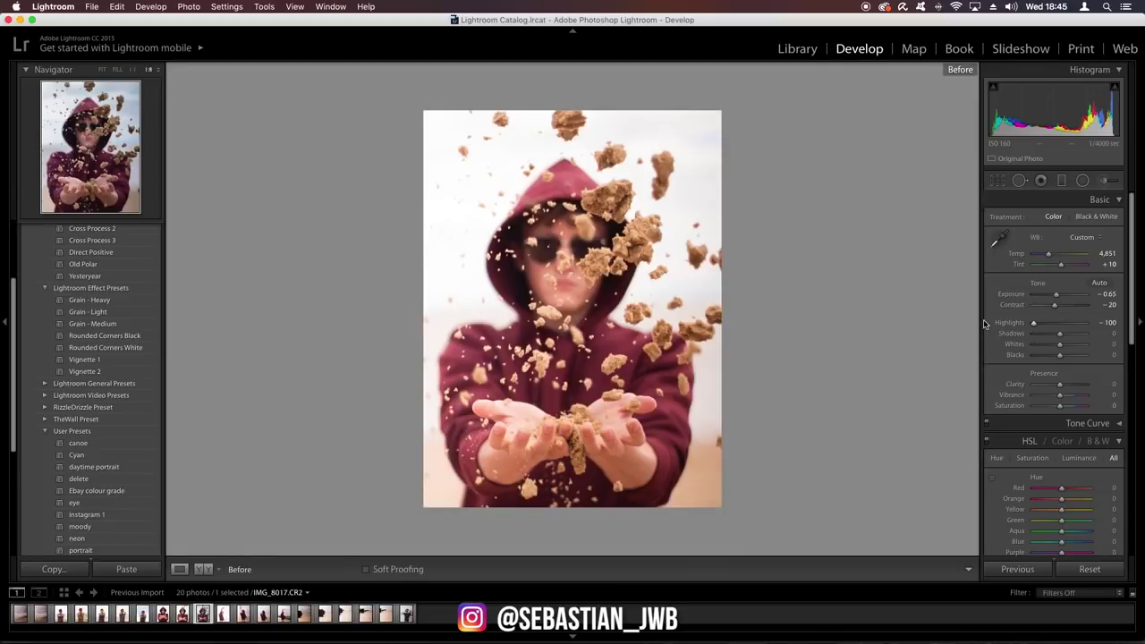
double_click(1015, 254)
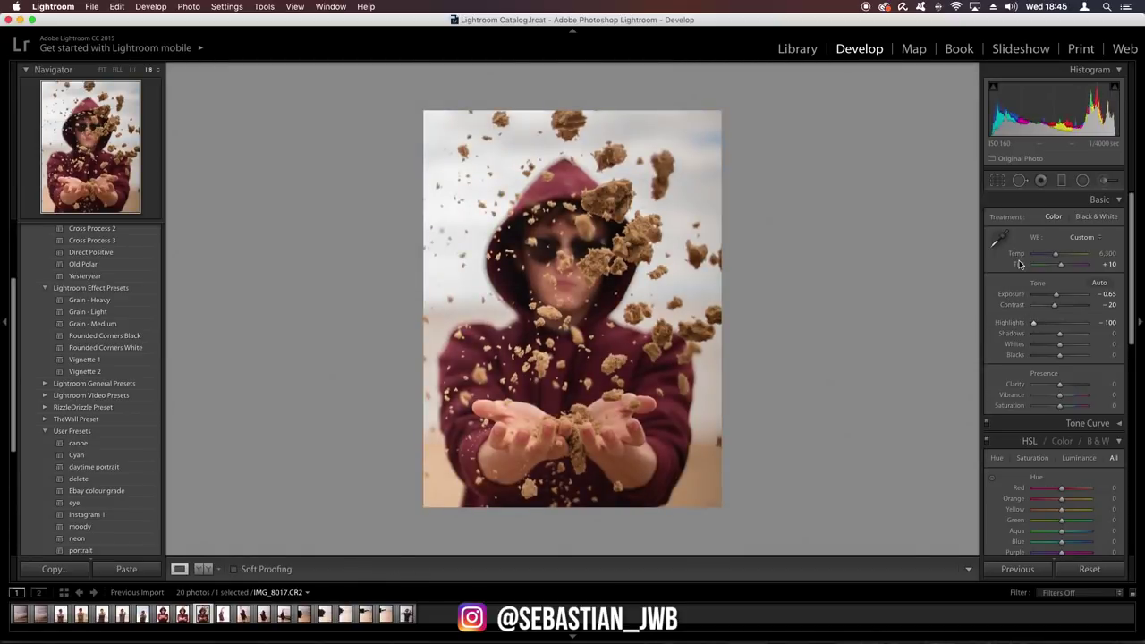
key("super+z")
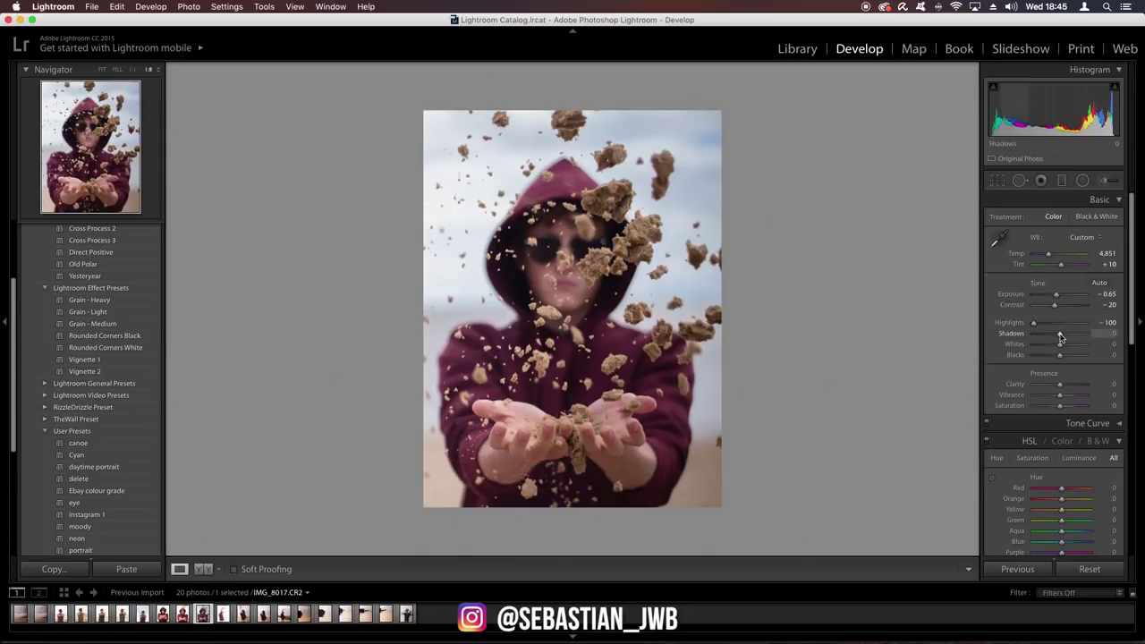
Set Shadows +40, Whites +20, Blacks -20, Clarity +12, Vibrance -18 and Saturation +18.
mouse_move(1061, 336)
left_mouse_down()
mouse_move(1079, 337)
mouse_move(1049, 337)
mouse_move(1070, 342)
left_mouse_up()
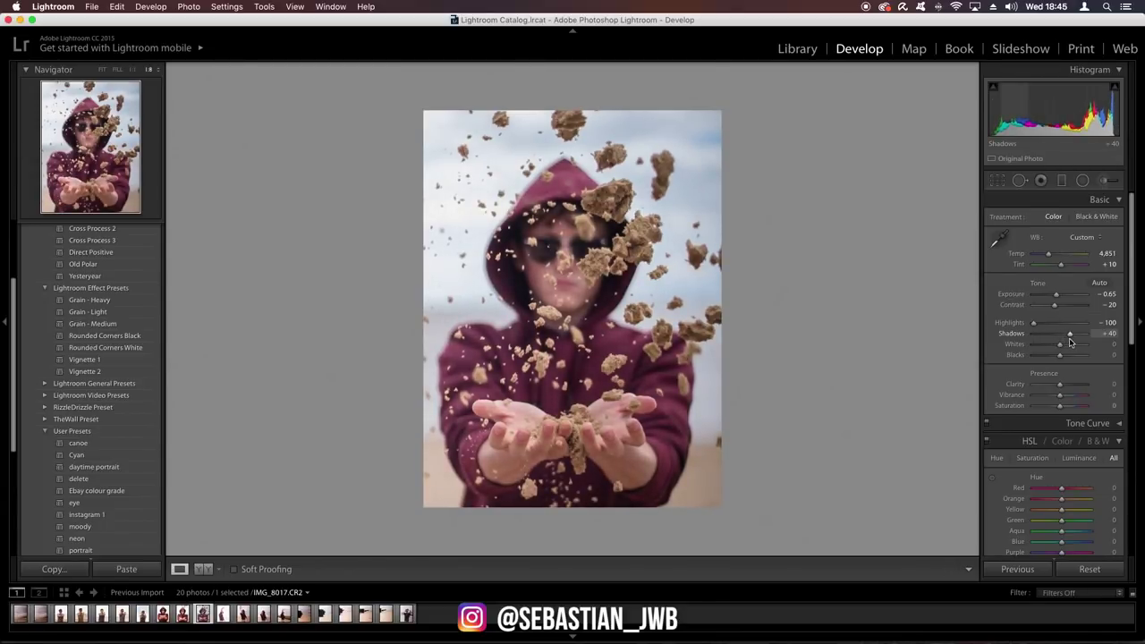
mouse_move(1060, 349)
left_mouse_down()
mouse_move(1084, 346)
mouse_move(1031, 347)
mouse_move(1060, 347)
mouse_move(1056, 358)
left_mouse_up()
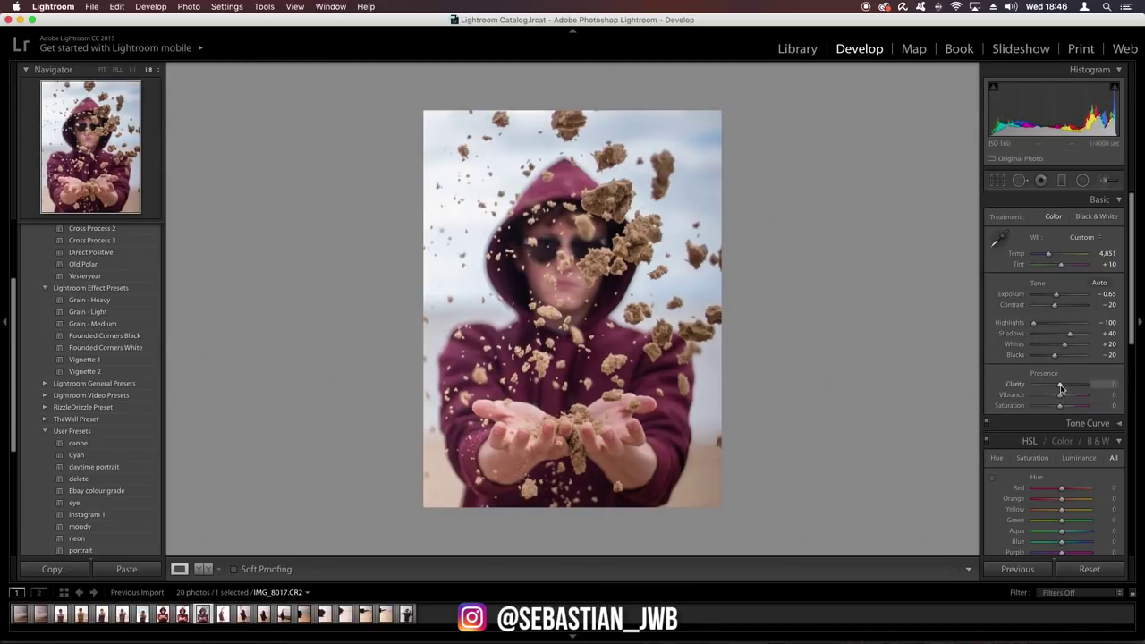
mouse_move(1061, 387)
left_mouse_down()
mouse_move(1091, 389)
mouse_move(1054, 390)
mouse_move(1064, 397)
left_mouse_up()
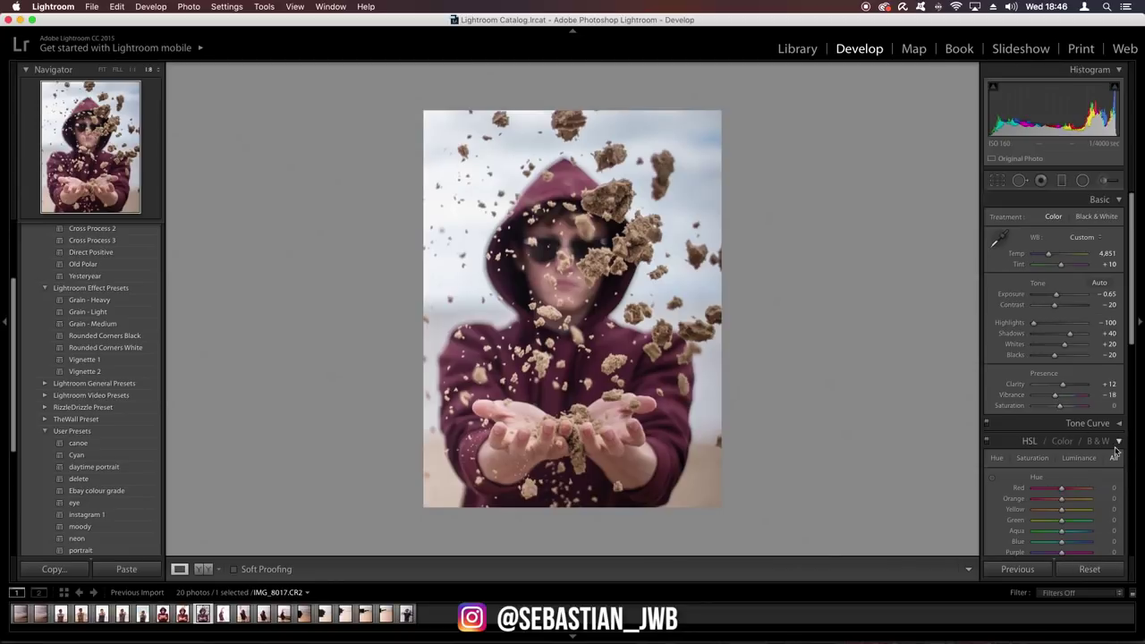
left_click_drag(1061, 406, 1064, 409)
key("backslash")
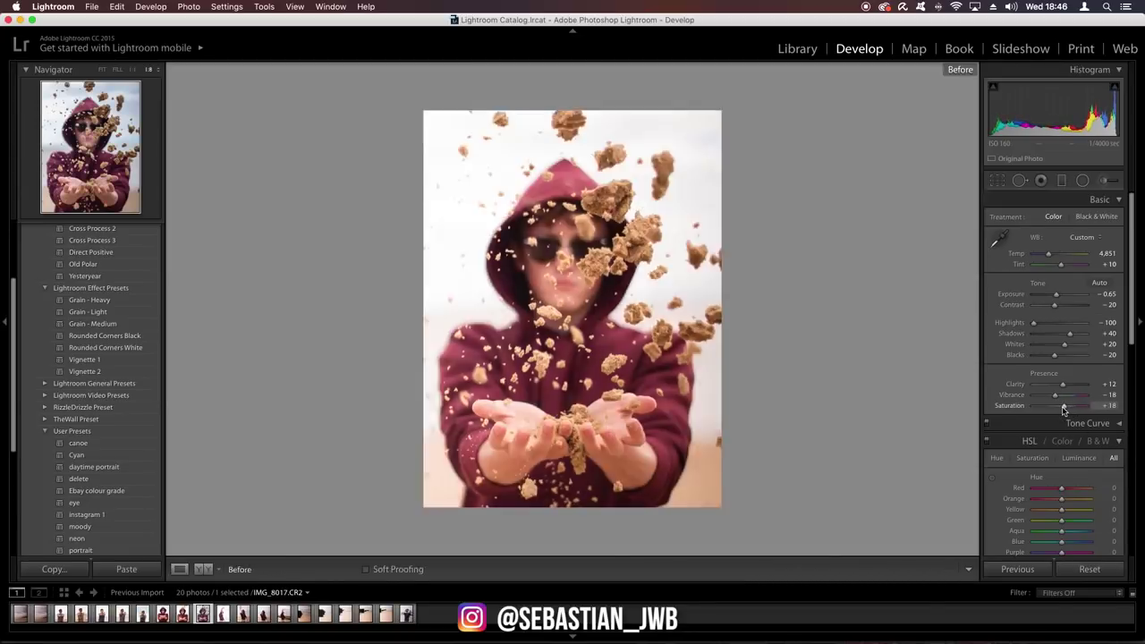
key("backslash")
key("backslash")
key("backslash")
key("backslash")
key("backslash")
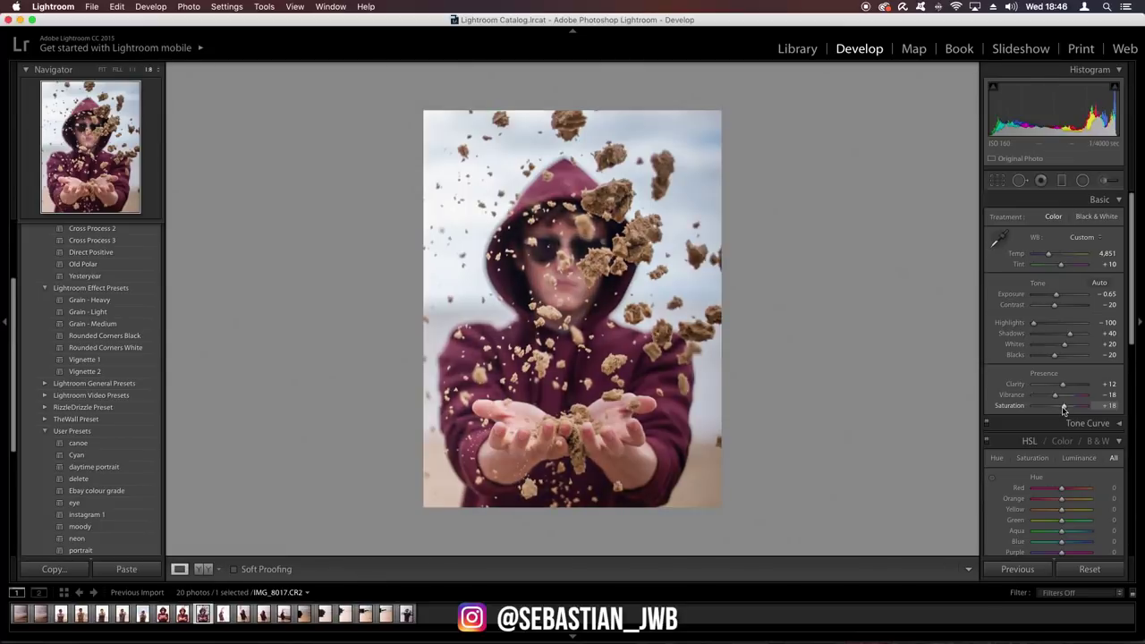
key("backslash")
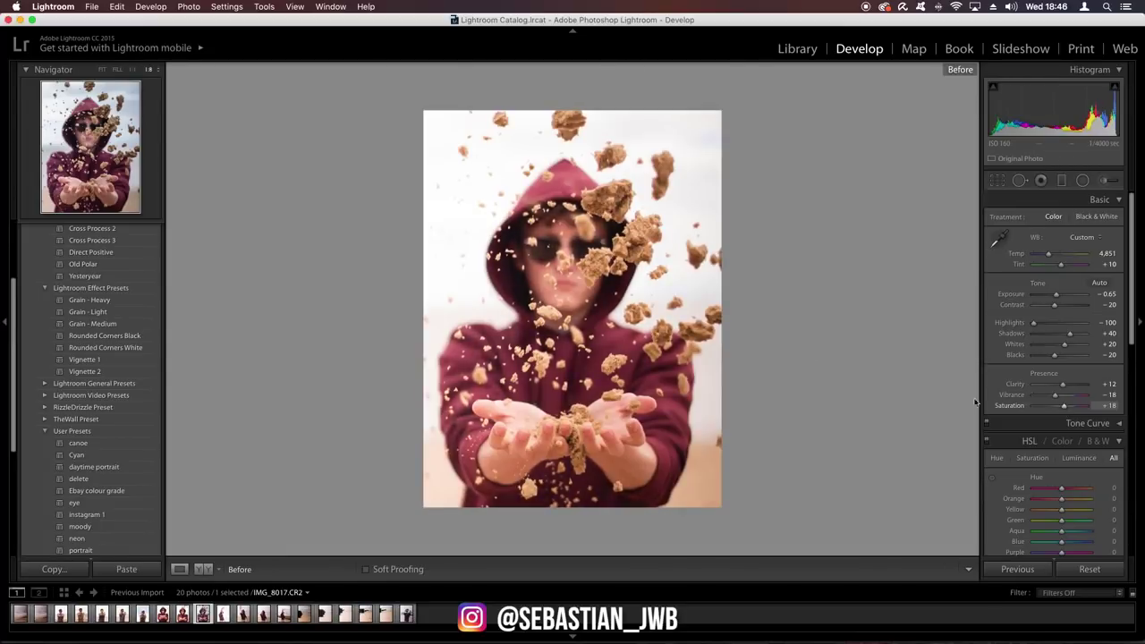
key("backslash")
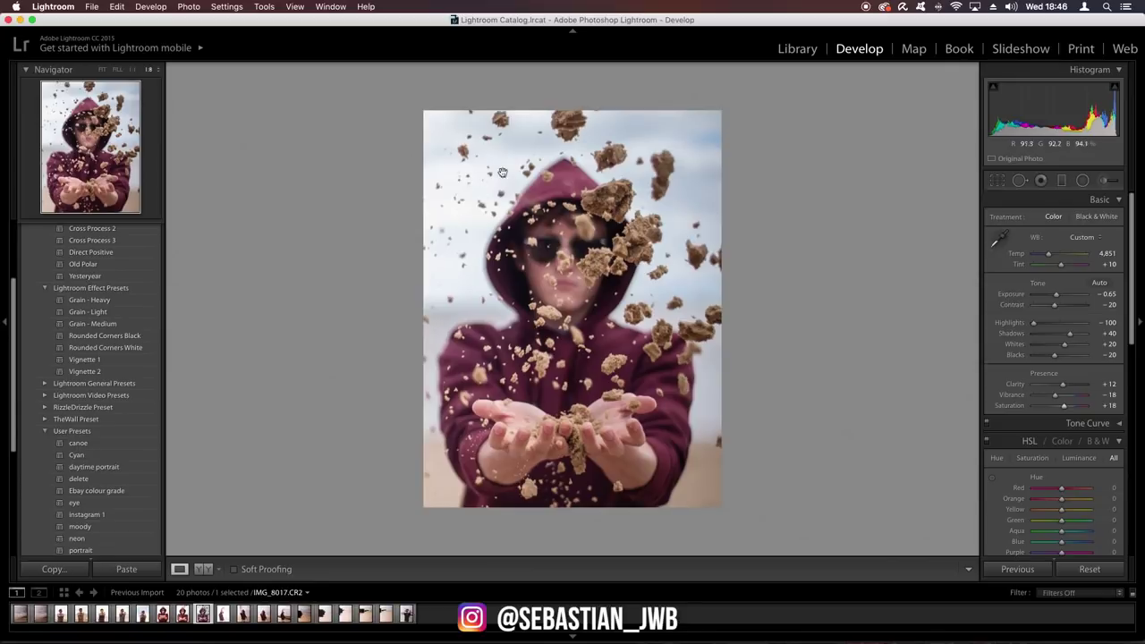
key("backslash")
key("backslash")
key("backslash")
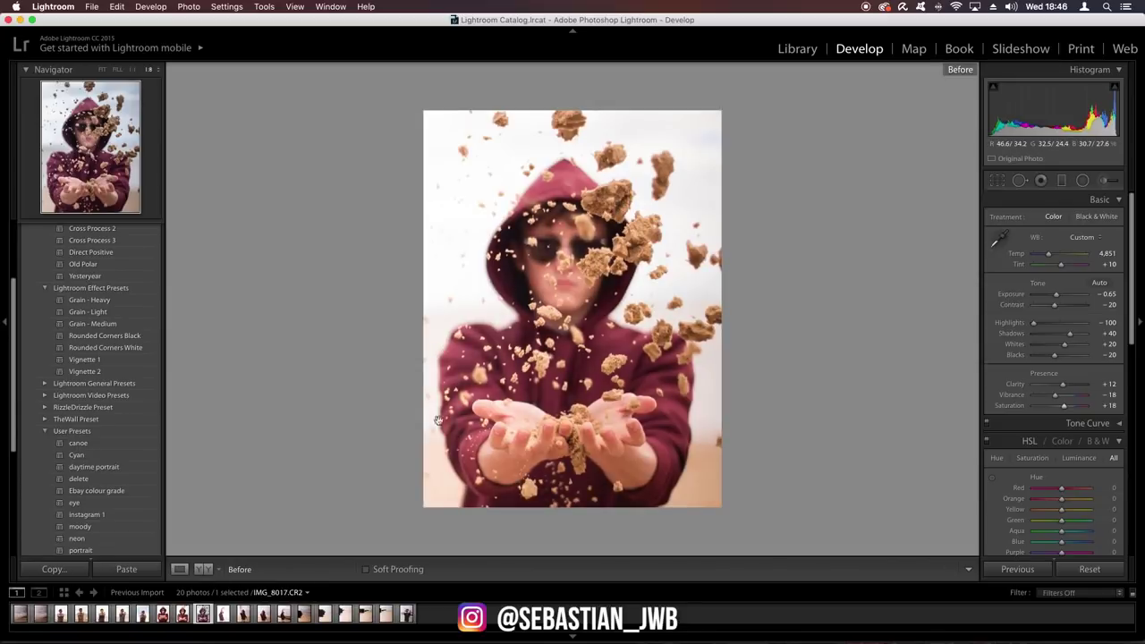
key("backslash")
key("backslash")
key("backslash")
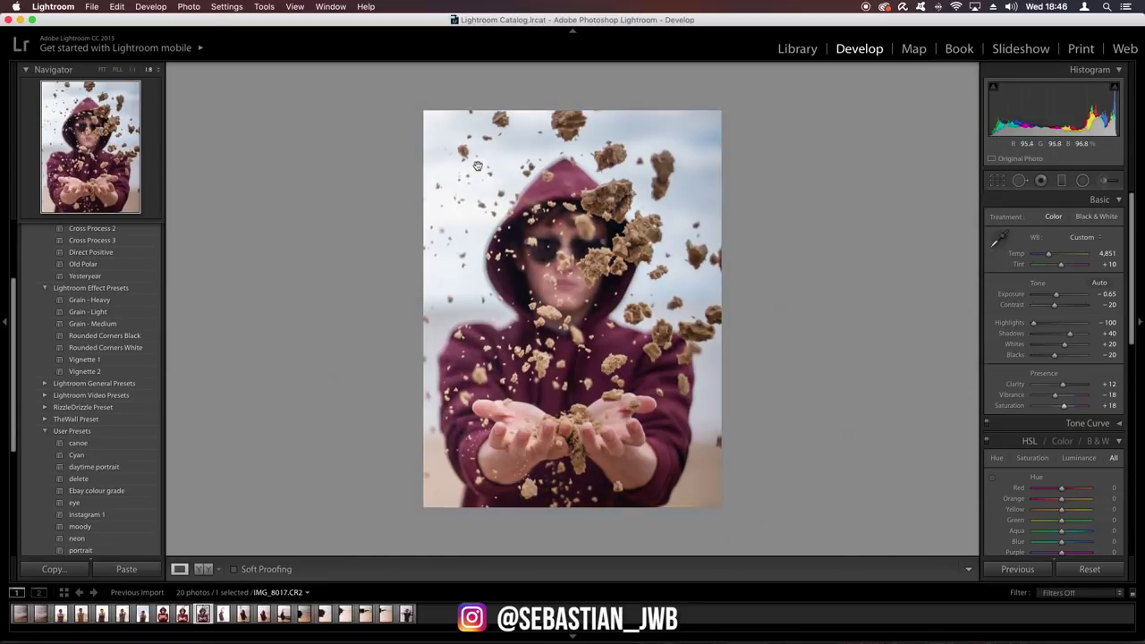
left_click(1099, 200)
On the RGB tone curve, lift the black point and lower the white point.
left_click(1087, 218)
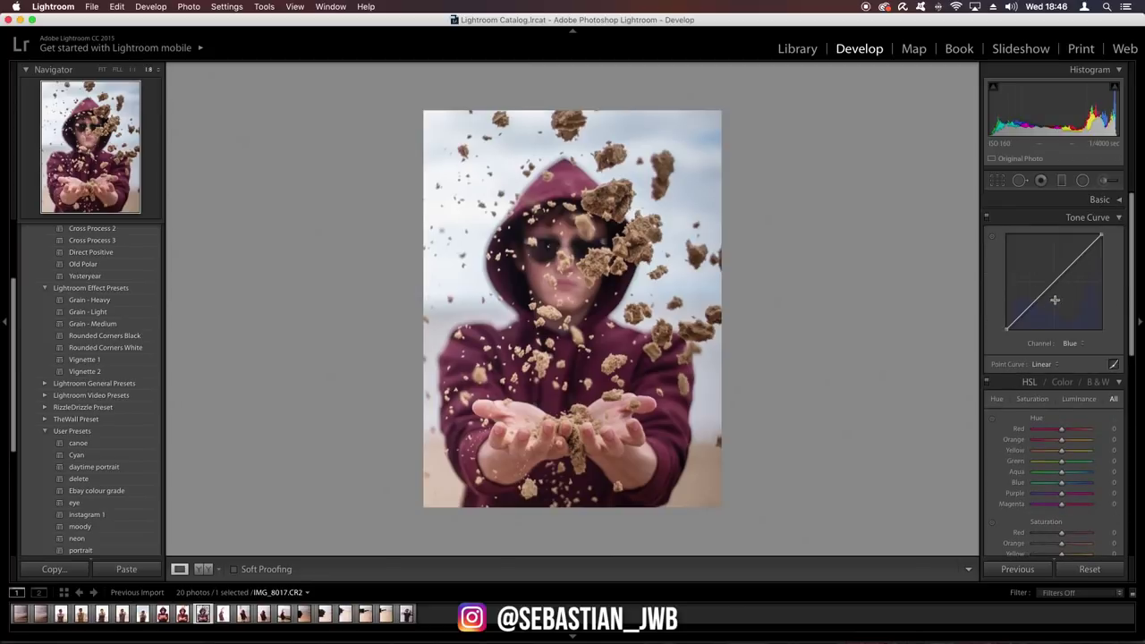
left_click(1071, 344)
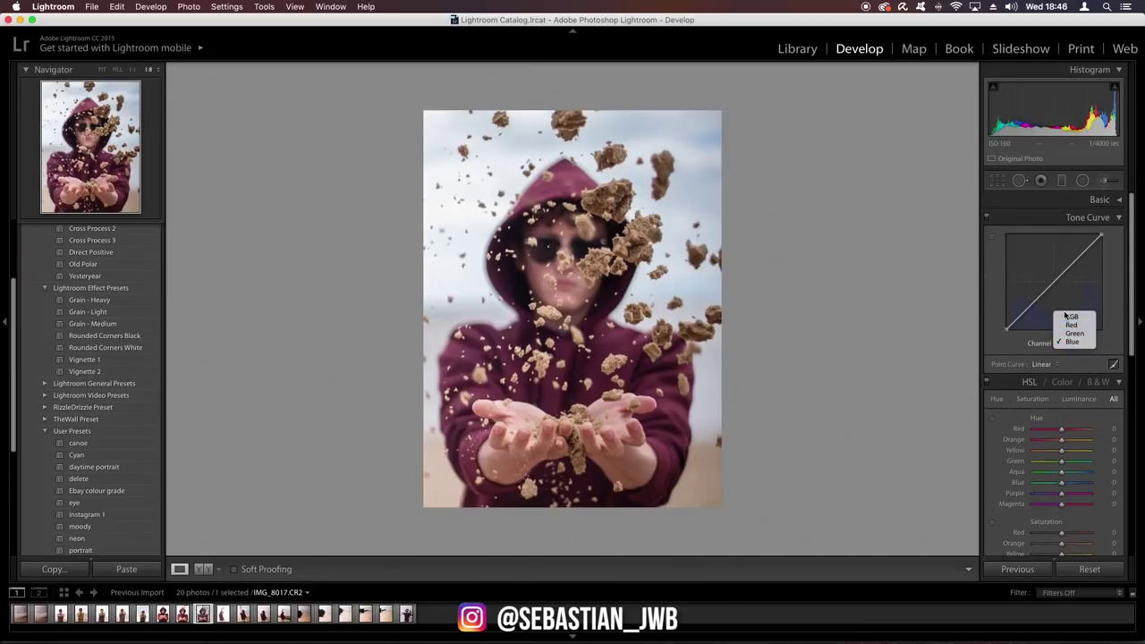
left_click(1066, 317)
left_click(1032, 305)
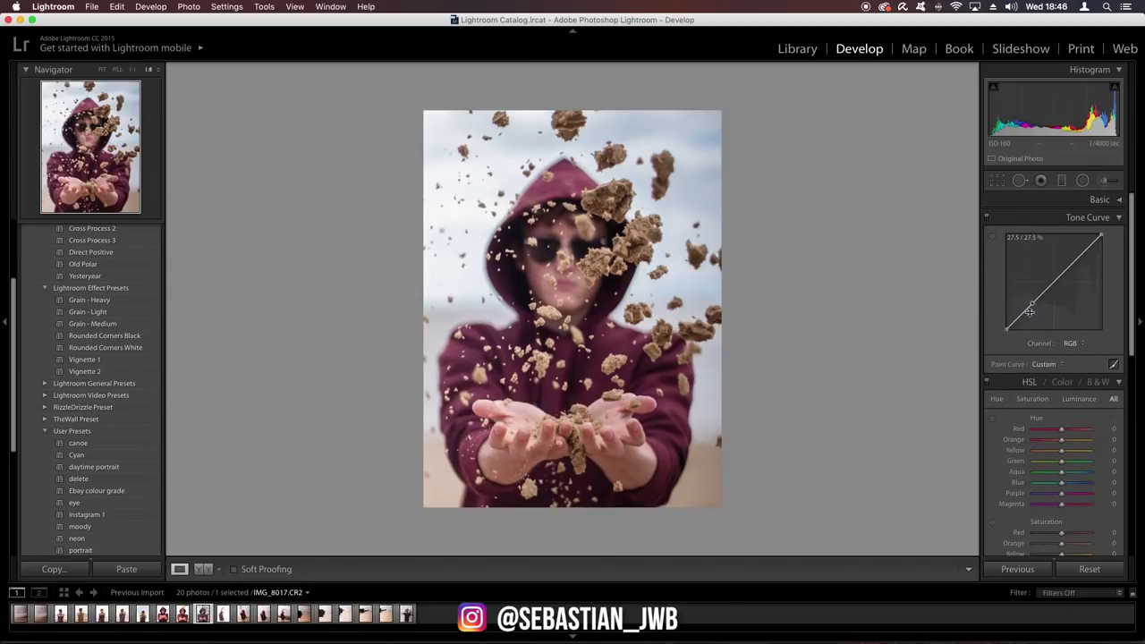
left_click_drag(1008, 328, 1061, 273)
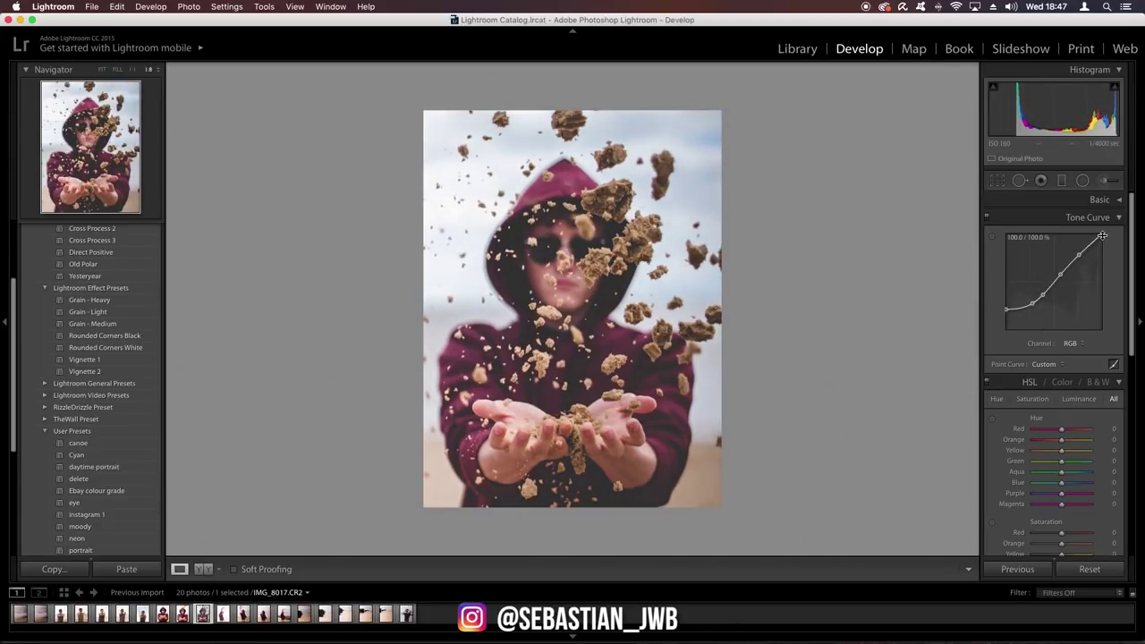
left_click_drag(1102, 235, 1099, 249)
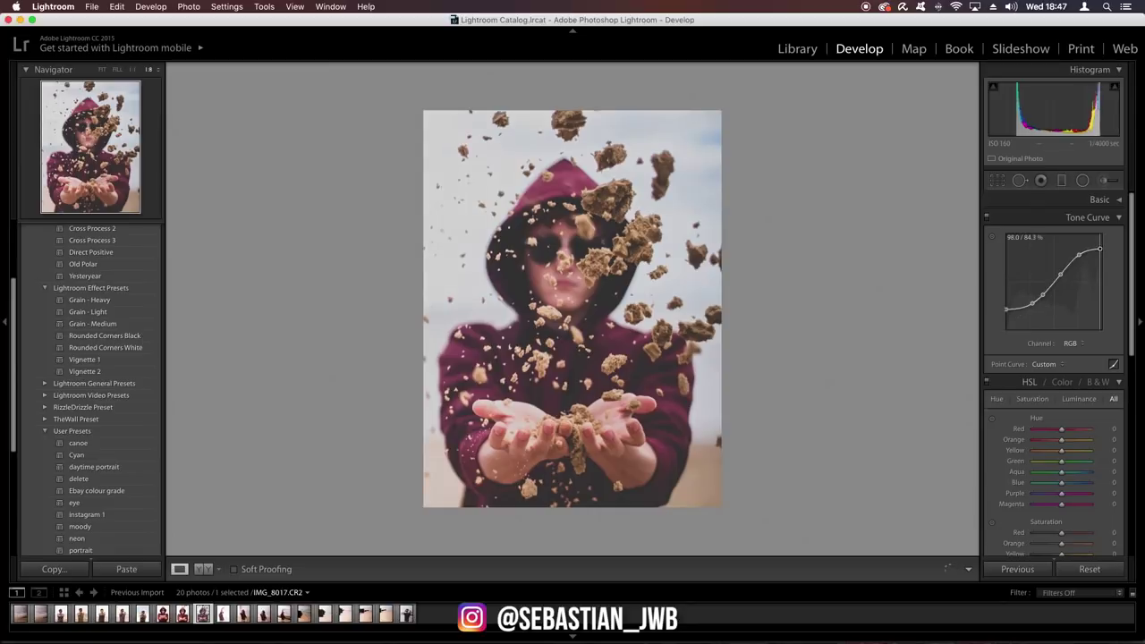
Toggle the tone curve off and on to compare the faded matte look.
left_click(988, 218)
left_click(988, 218)
left_click(988, 218)
left_click(988, 218)
left_click(988, 219)
left_click(987, 218)
left_click(988, 218)
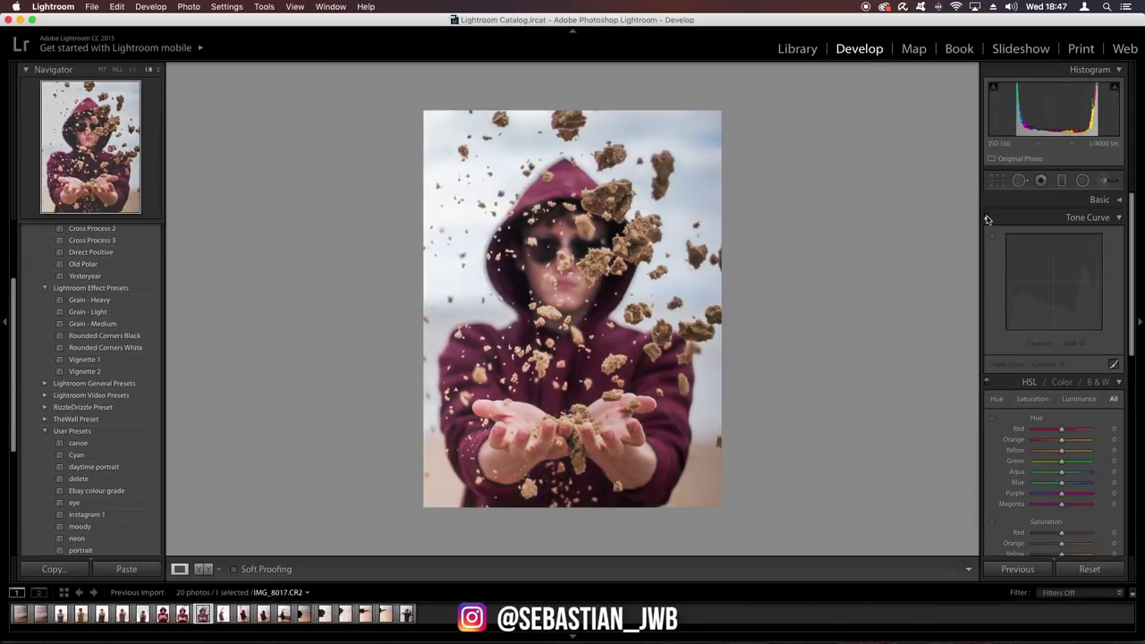
left_click(988, 218)
left_click(1072, 344)
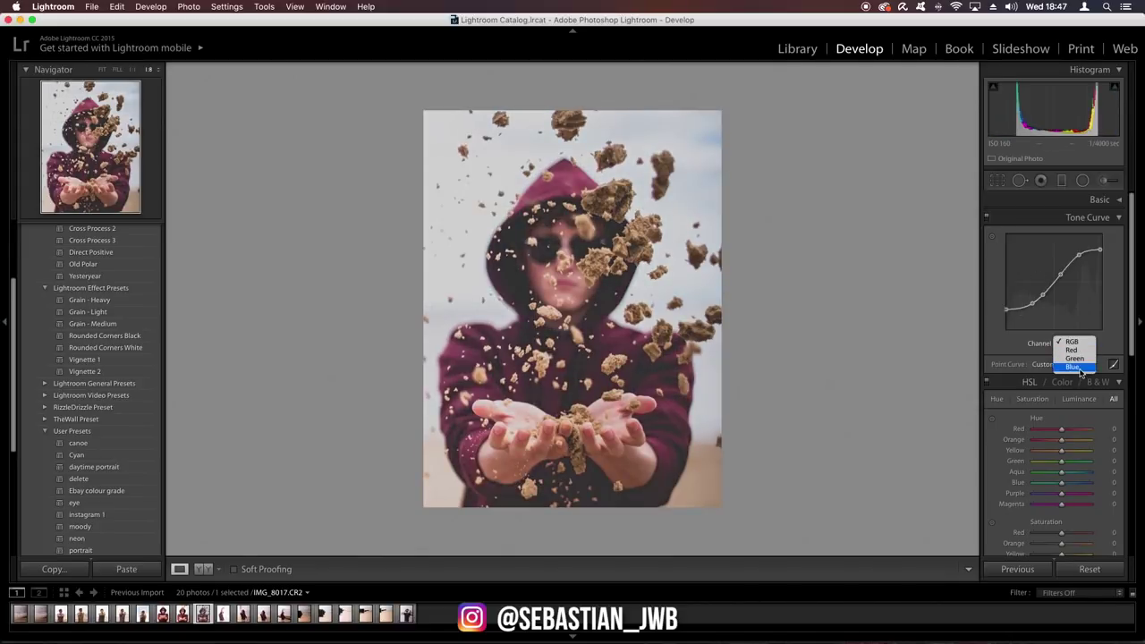
Raise the Blue channel curve in the shadows for a cool tint, toggling to compare.
left_click(1075, 365)
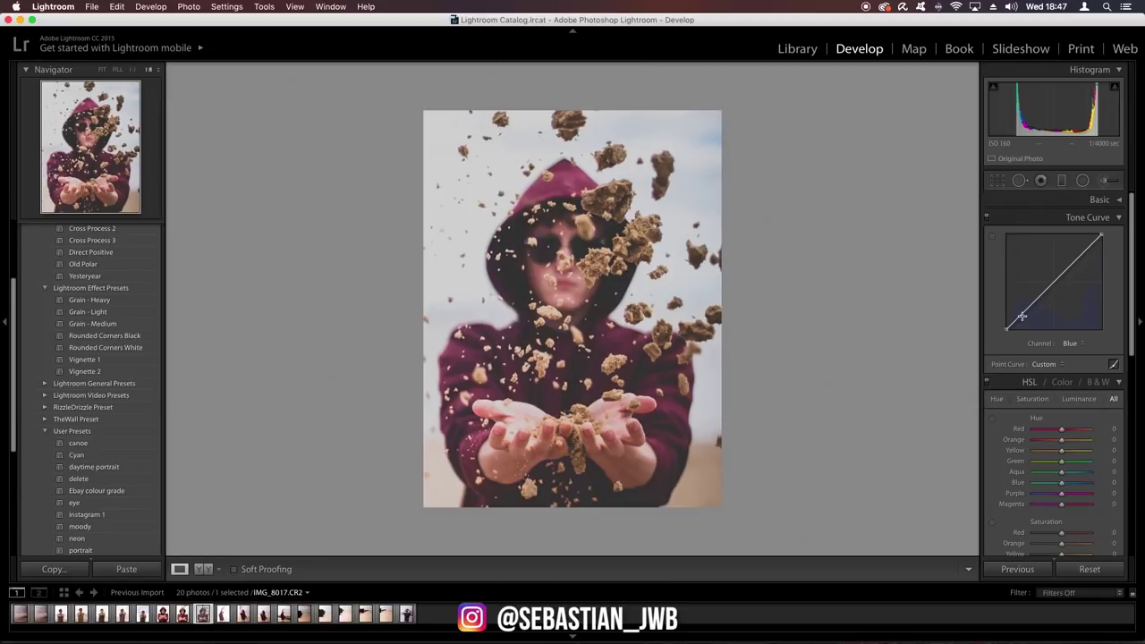
left_click_drag(1022, 313, 1028, 303)
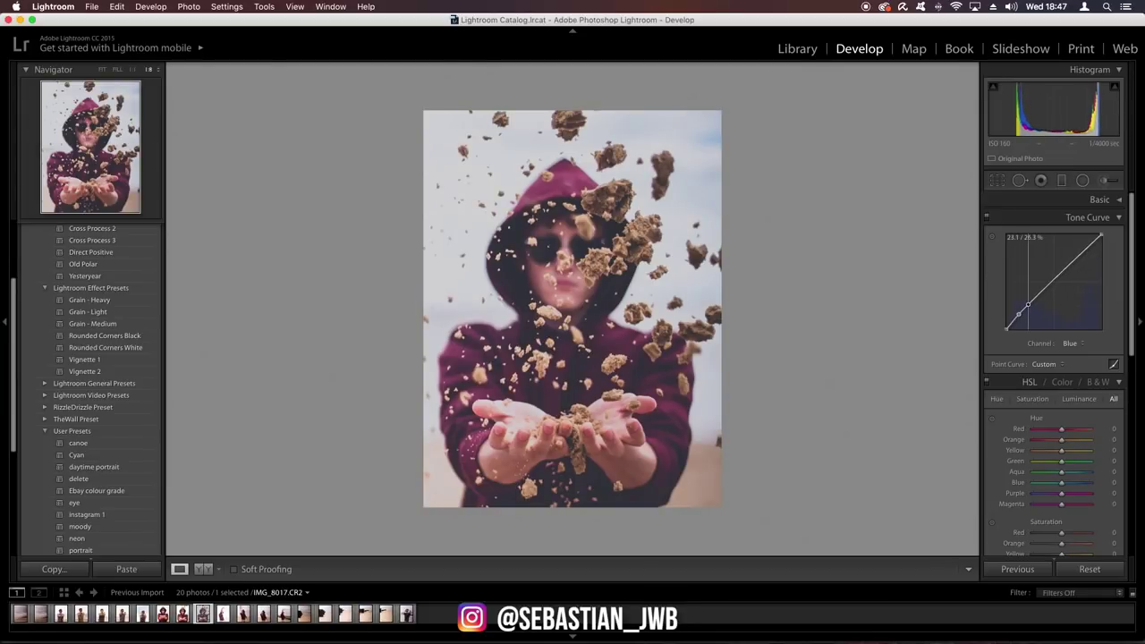
left_click(987, 218)
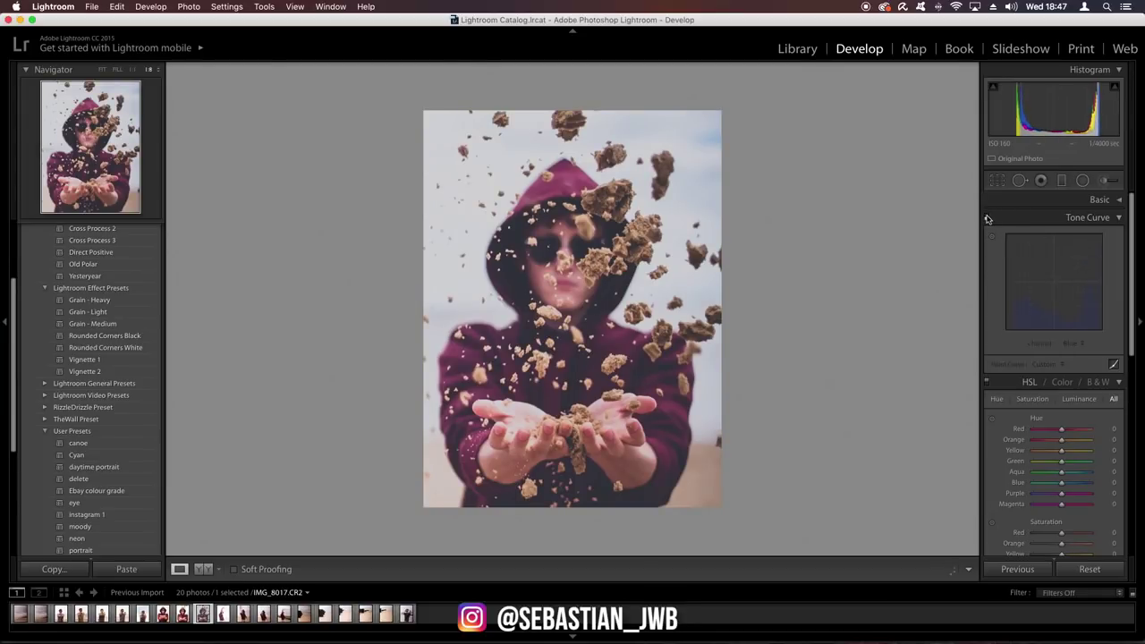
left_click(988, 218)
left_click(988, 219)
left_click(988, 218)
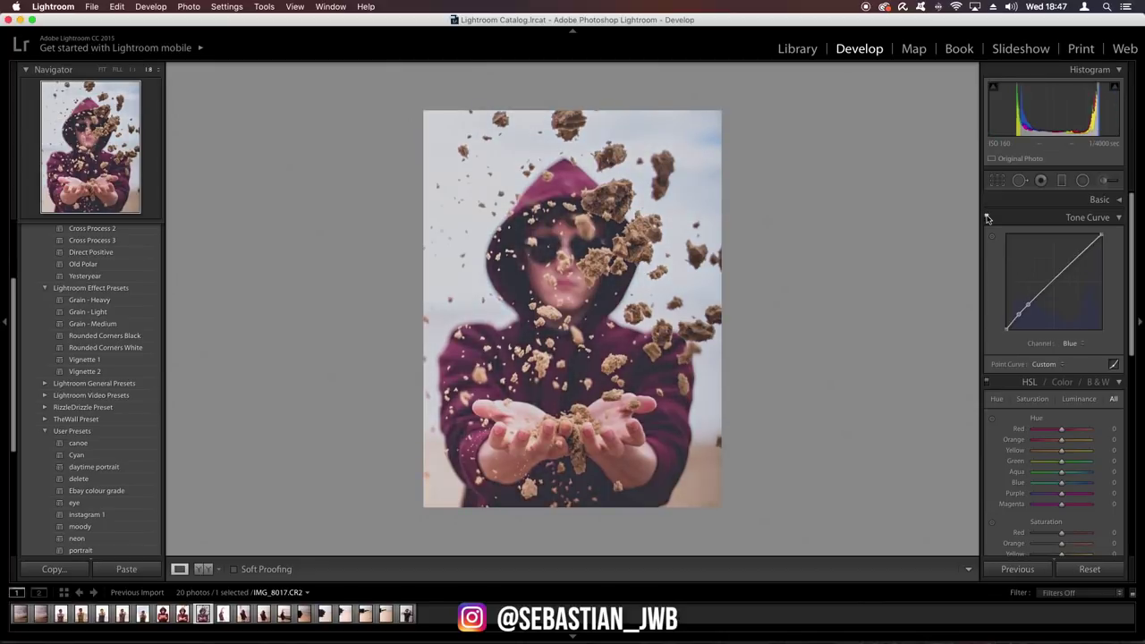
left_click(988, 218)
left_click(988, 218)
left_click(988, 218)
left_click(987, 219)
left_click(988, 218)
left_click(987, 218)
left_click(987, 218)
left_click(988, 218)
Return the tone curve to the RGB channel and collapse the Tone Curve panel.
left_click(1073, 346)
left_click(1071, 321)
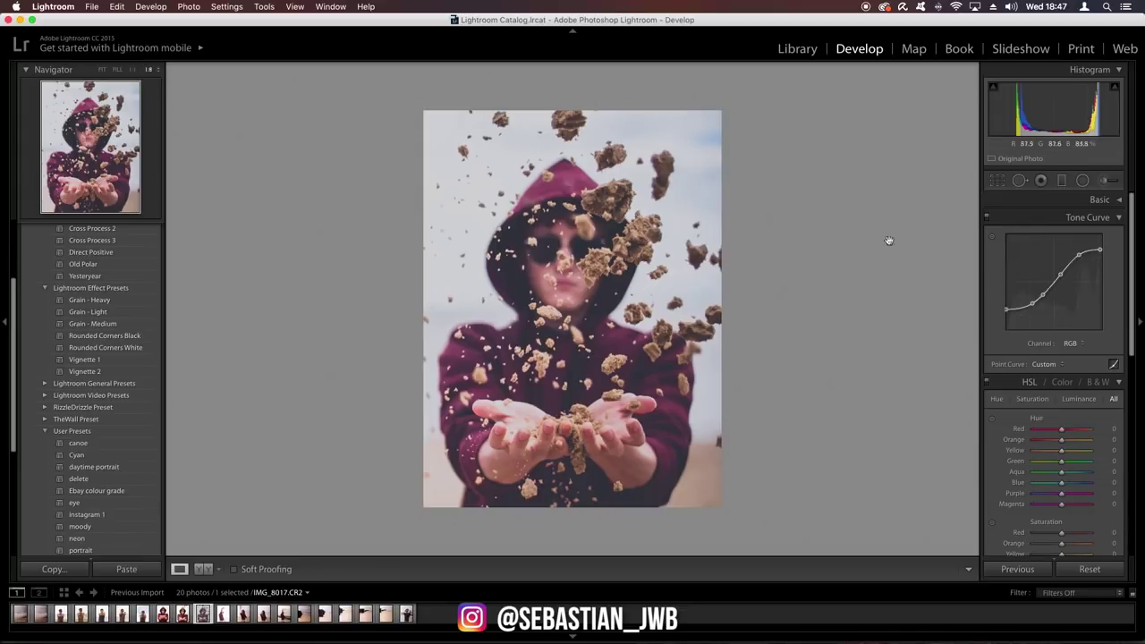
left_click(1073, 219)
Shift the HSL Red hue to -33.
scroll(1029, 223, "down", 2)
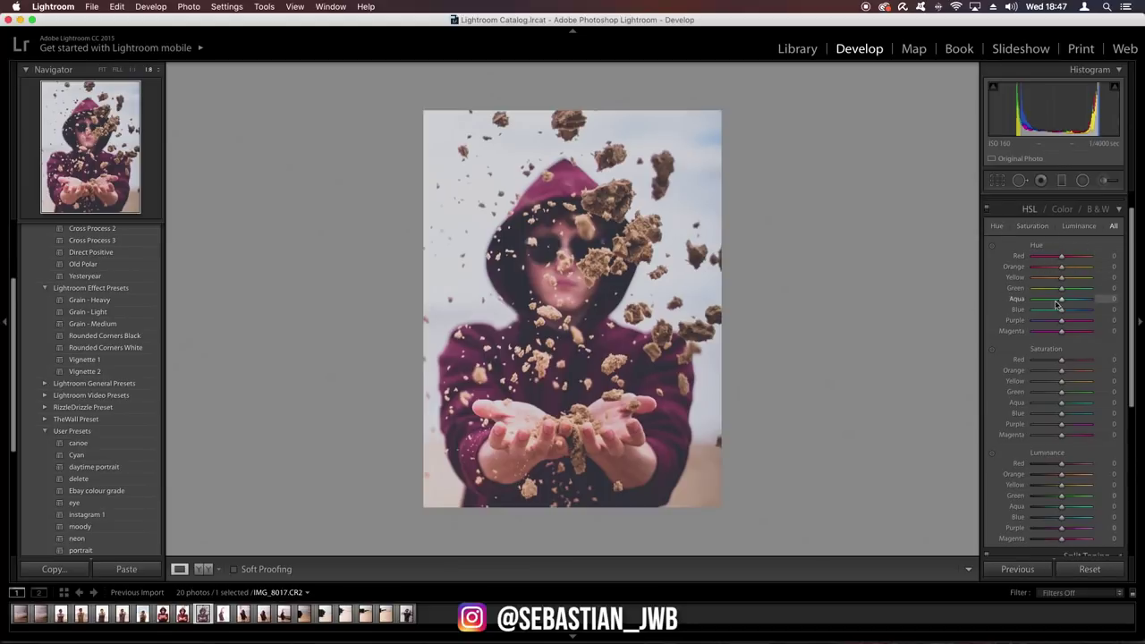
left_click_drag(1062, 260, 1018, 259)
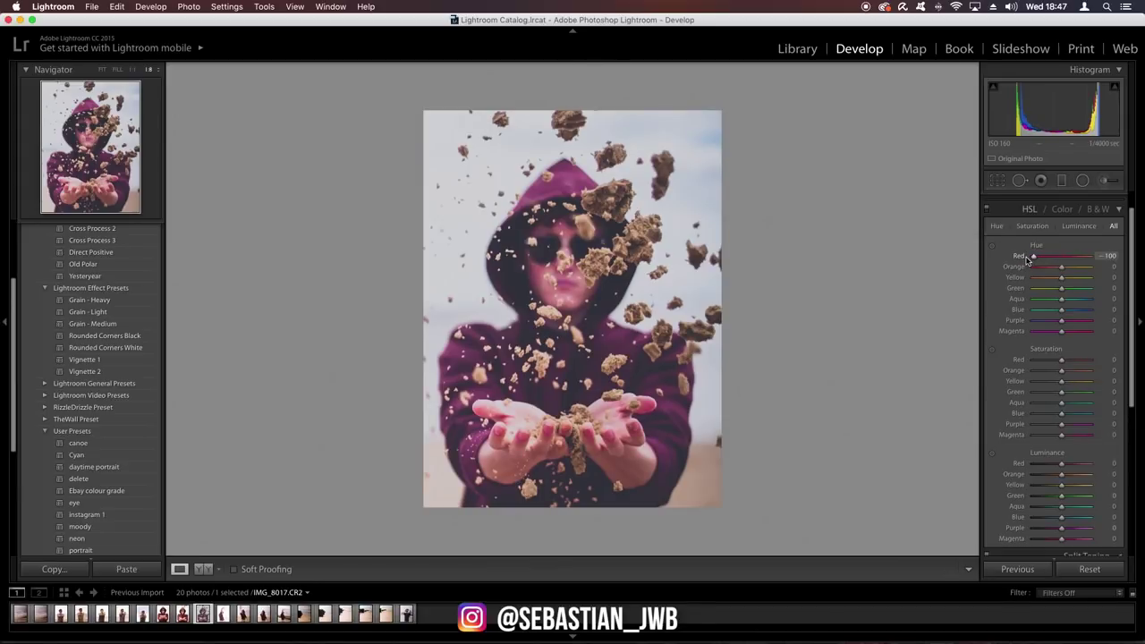
left_click_drag(1033, 260, 1063, 297)
Set the Aqua, Blue and Purple hues to -100 and Magenta to +100.
left_click_drag(1062, 303, 961, 304)
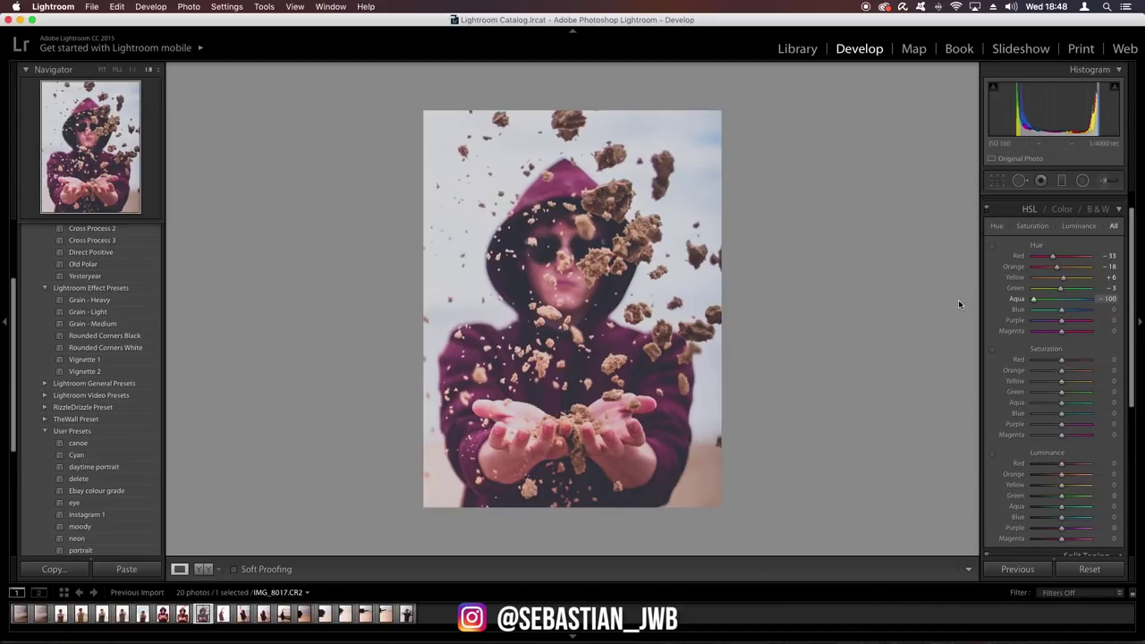
left_click_drag(1062, 311, 1000, 310)
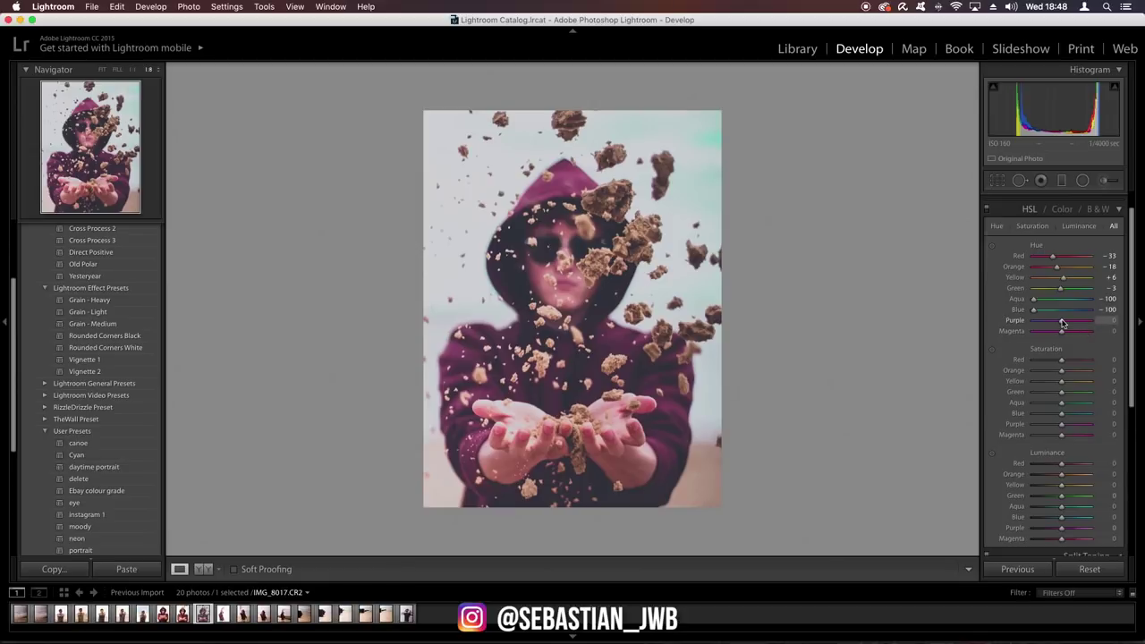
left_click_drag(1062, 324, 1044, 324)
left_click_drag(1040, 335, 1017, 333)
left_click_drag(1025, 334, 1093, 323)
left_click_drag(1005, 336, 1083, 345)
Compare the photo with and without HSL, and move the Red hue from -33 to +8.
left_click(987, 212)
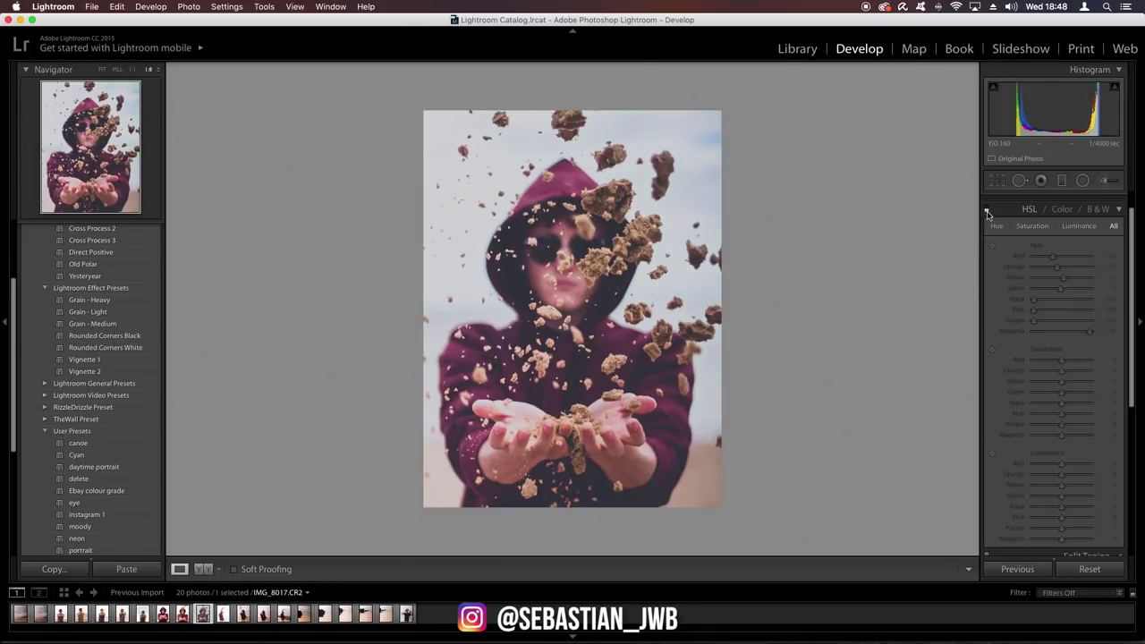
left_click(988, 212)
left_click(987, 212)
left_click(988, 212)
left_click(988, 212)
left_click(988, 212)
left_click(987, 212)
left_click(987, 212)
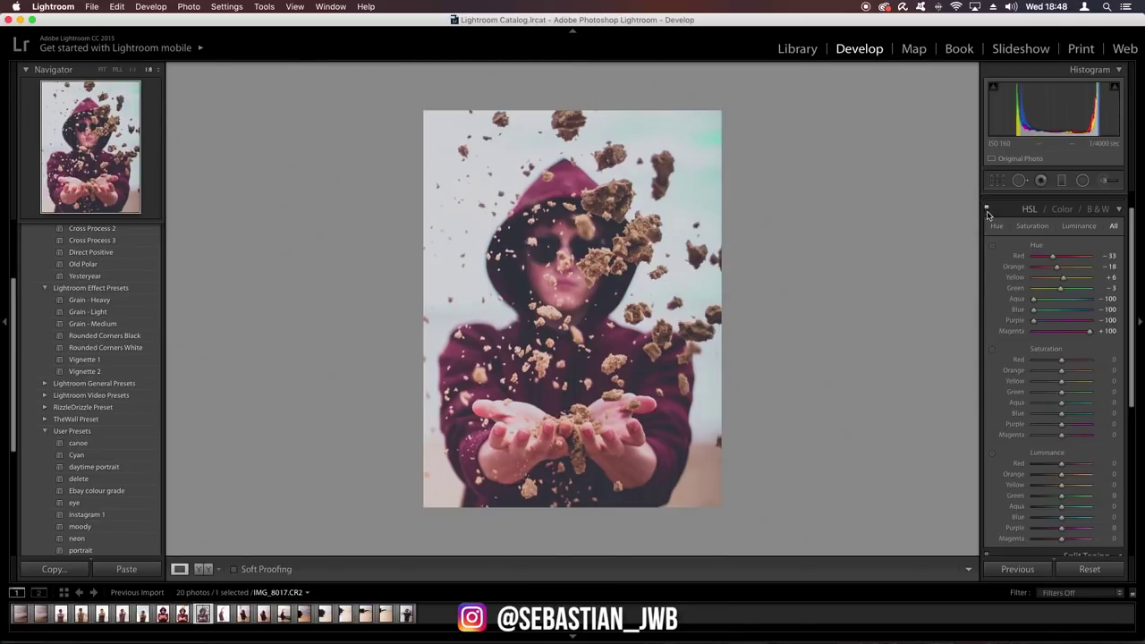
left_click_drag(1052, 257, 1065, 261)
left_click(986, 209)
left_click(987, 209)
Set HSL saturation to Aqua +90, Blue +93 and Purple +26, with Magenta at -32.
scroll(1078, 377, "down", 3)
left_click_drag(1062, 331, 1143, 390)
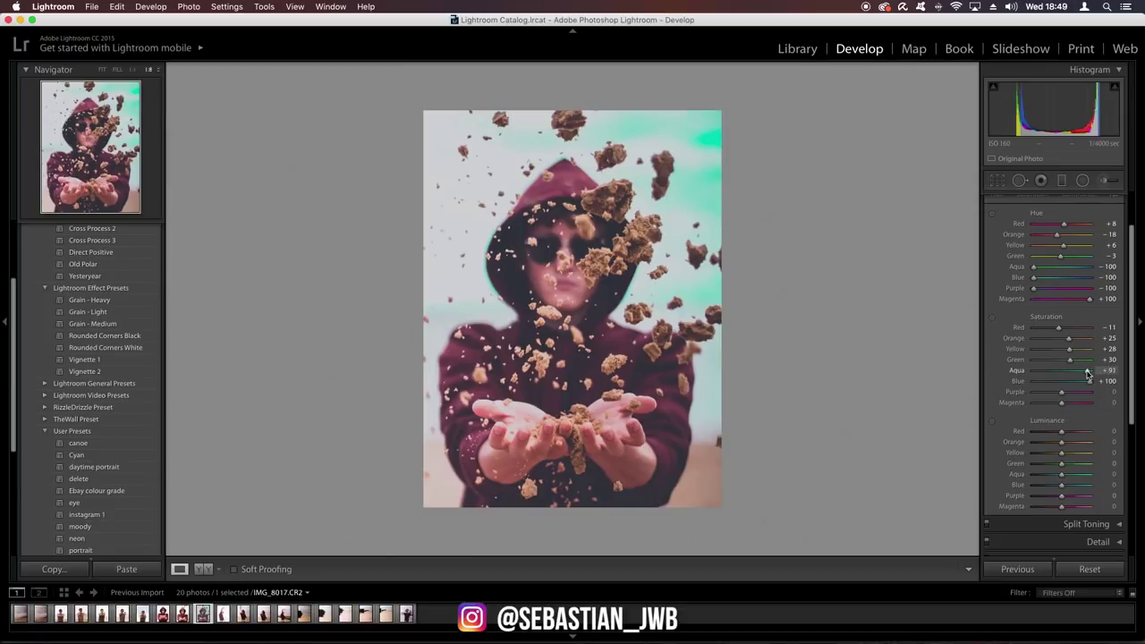
left_click_drag(1090, 381, 1078, 404)
mouse_move(1060, 404)
left_mouse_down()
mouse_move(1091, 405)
mouse_move(1016, 412)
mouse_move(1052, 409)
left_mouse_up()
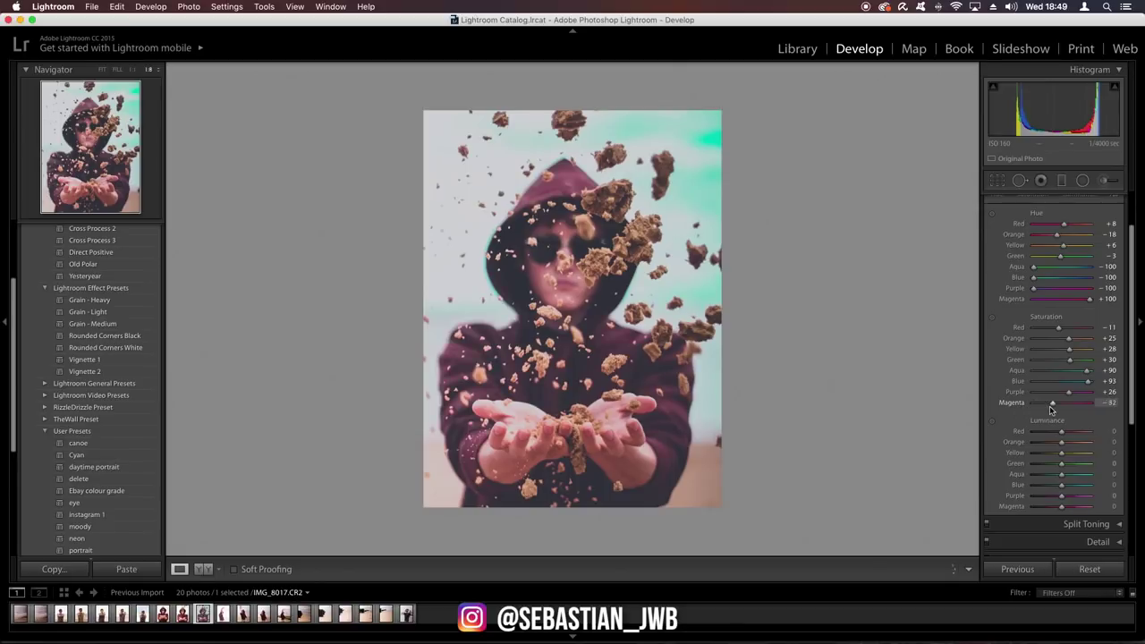
scroll(998, 246, "up", 2)
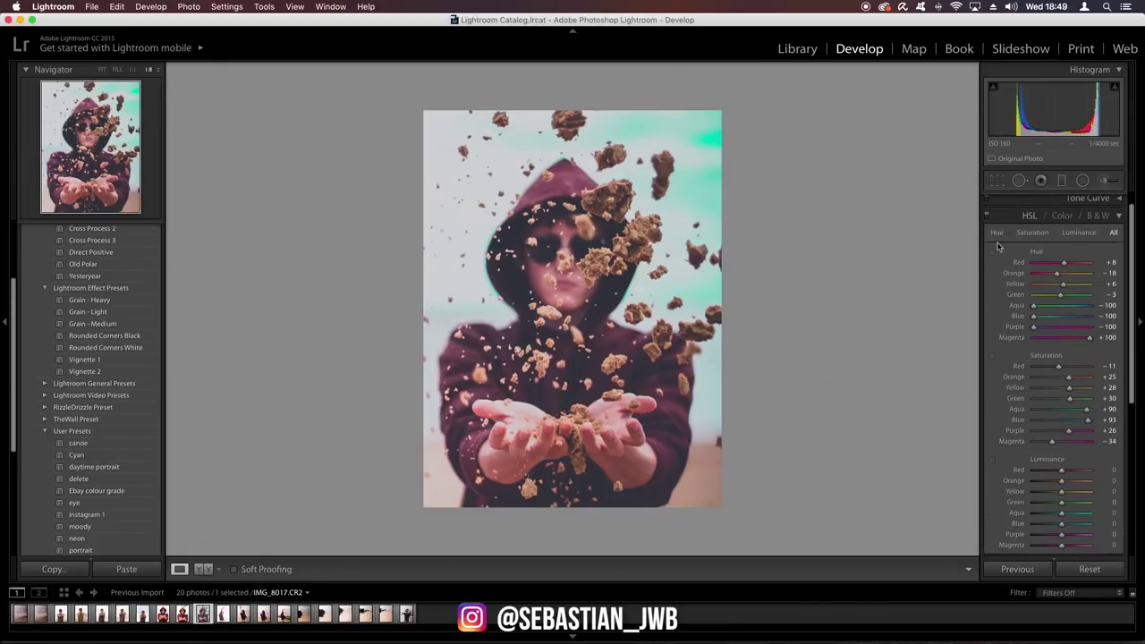
left_click(988, 217)
left_click(988, 217)
left_click(987, 216)
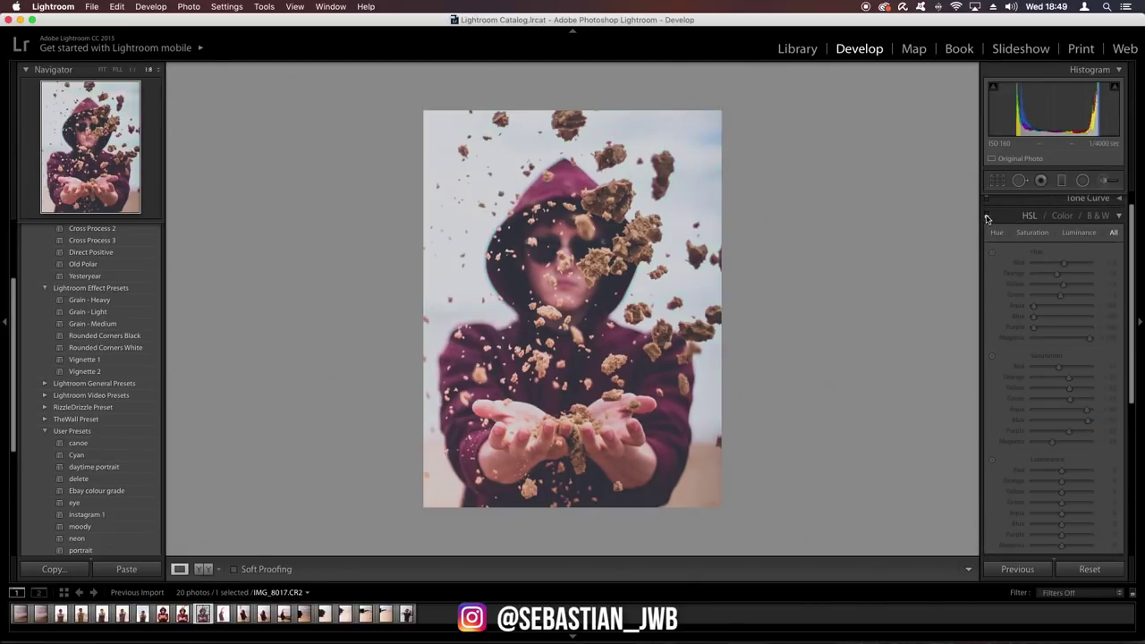
left_click(987, 217)
left_click(987, 217)
left_click(987, 216)
left_click(988, 217)
left_click(987, 216)
left_click(988, 216)
left_click(987, 216)
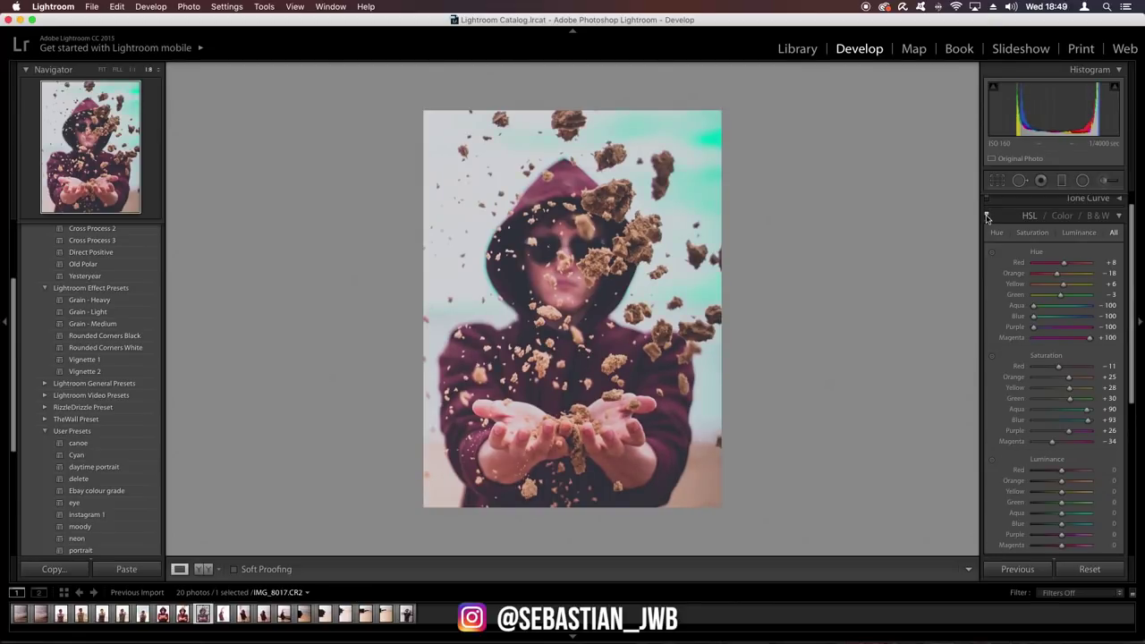
key("backslash")
key("backslash")
Drop Green and Aqua luminance to -100 and darken Blue luminance.
scroll(1062, 389, "down", 3)
mouse_move(1062, 389)
left_mouse_down()
mouse_move(1078, 402)
mouse_move(1035, 390)
mouse_move(1066, 409)
left_mouse_up()
left_click_drag(1061, 418, 983, 433)
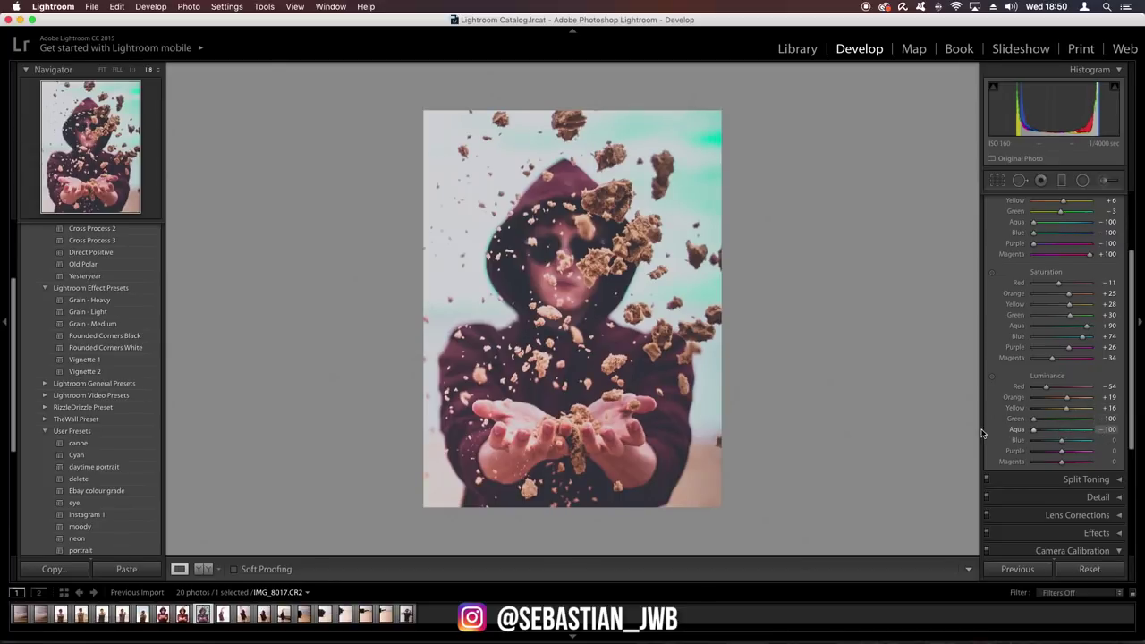
left_click_drag(1059, 442, 985, 449)
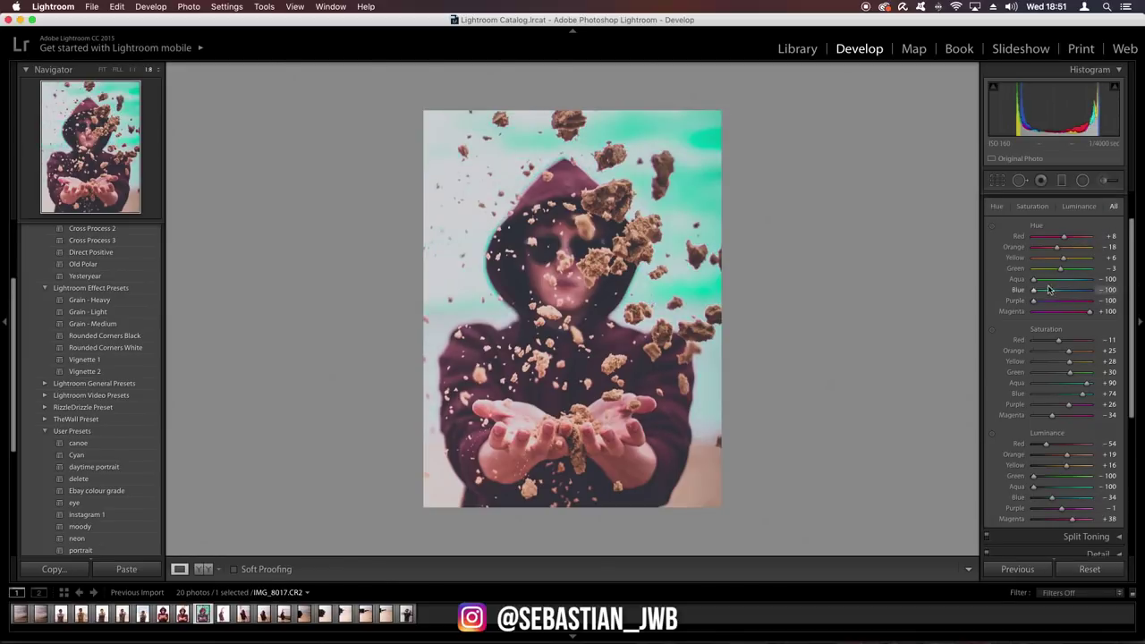
Set the Blue hue to -70 and Aqua/Blue saturation to +50/+54.
left_click_drag(1050, 292, 1049, 297)
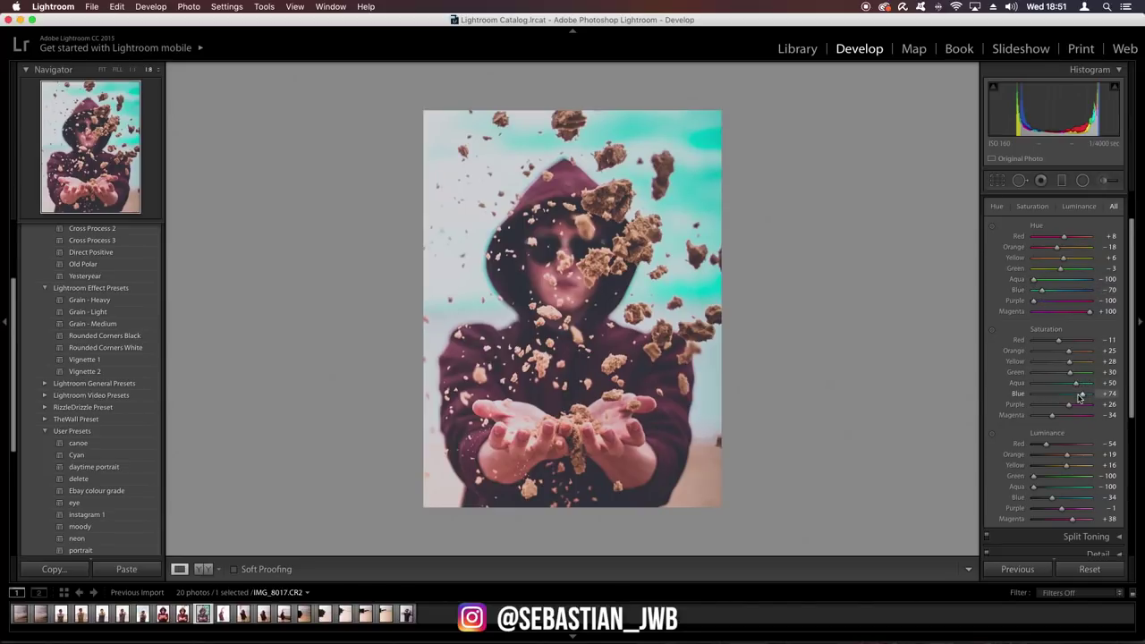
left_click_drag(1082, 393, 1077, 394)
scroll(1077, 397, "up", 2)
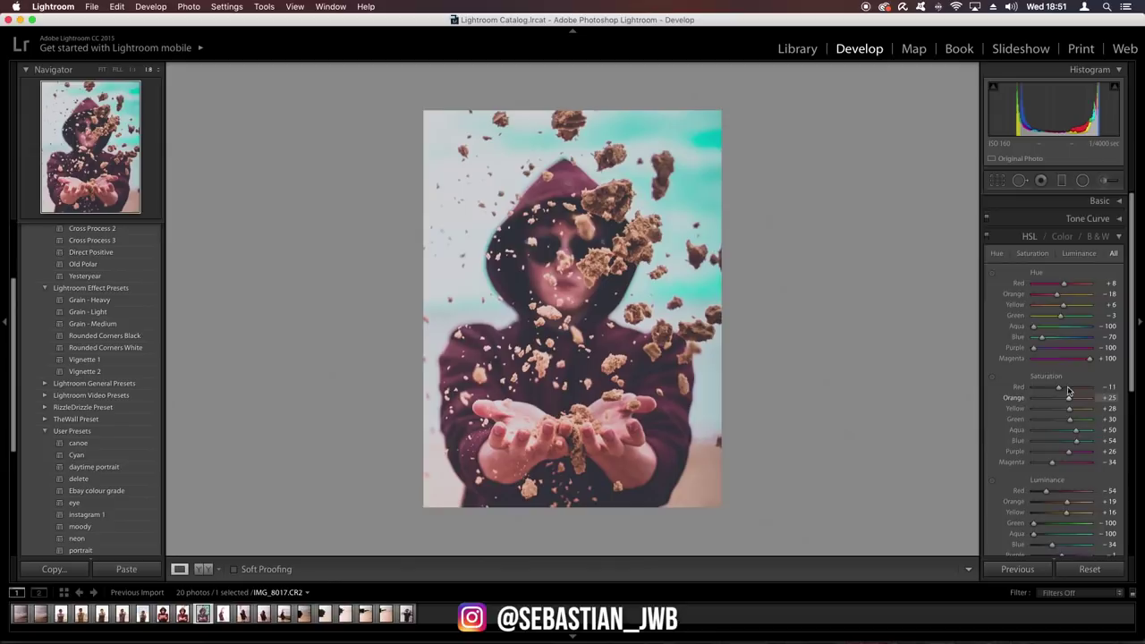
Compare the photo with HSL off and on, then show Camera Calibration.
left_click(986, 235)
left_click(986, 235)
left_click(985, 235)
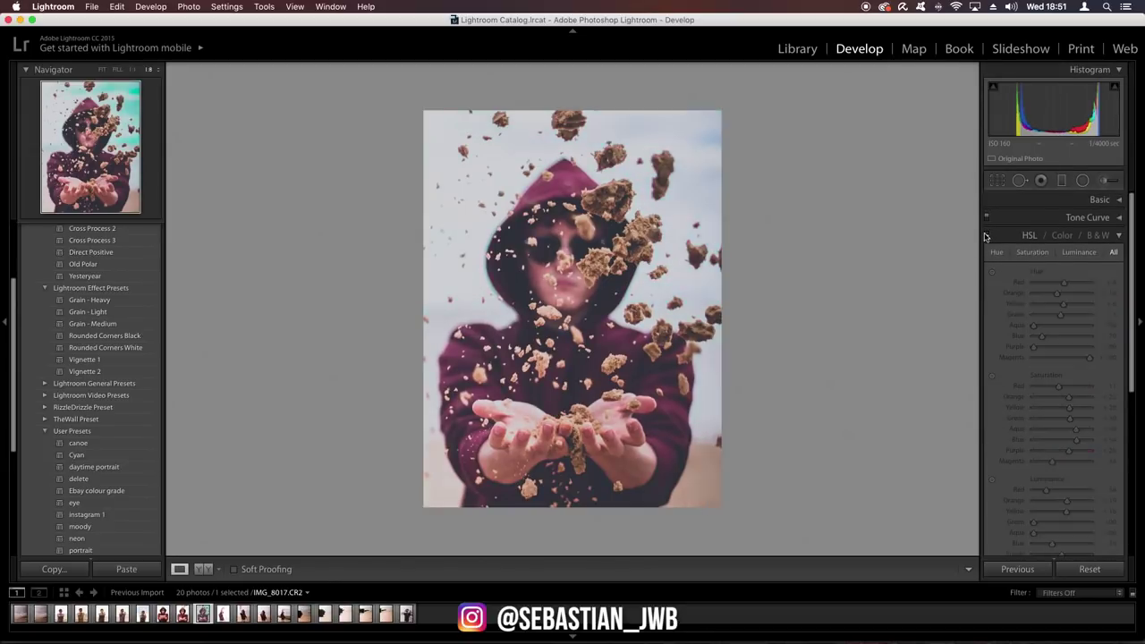
left_click(986, 236)
left_click(986, 235)
left_click(986, 235)
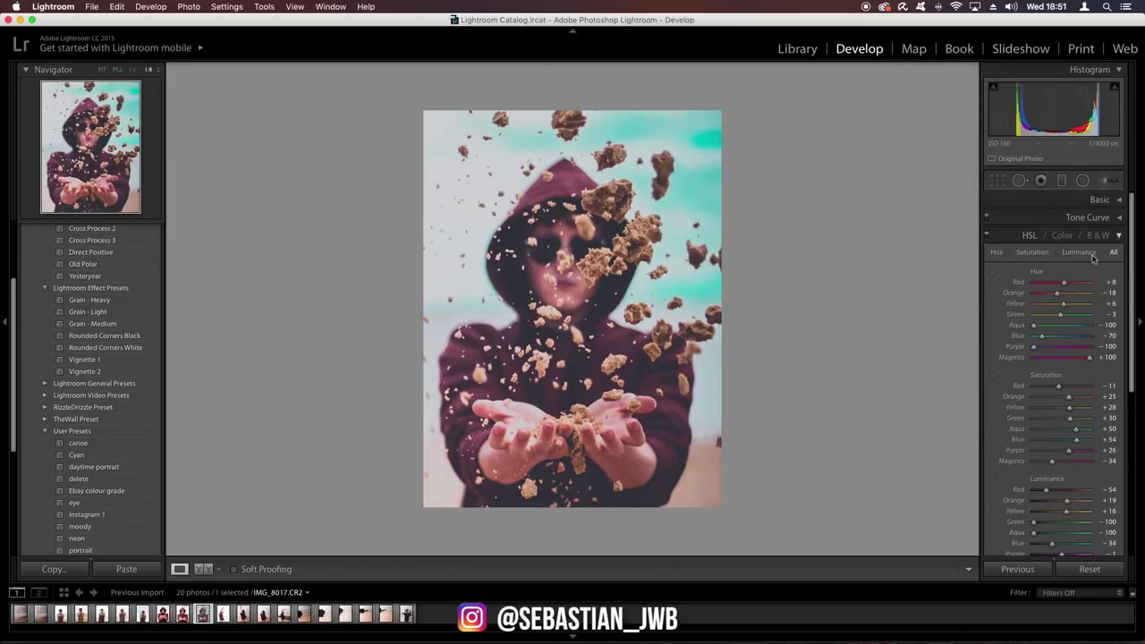
left_click(1113, 234)
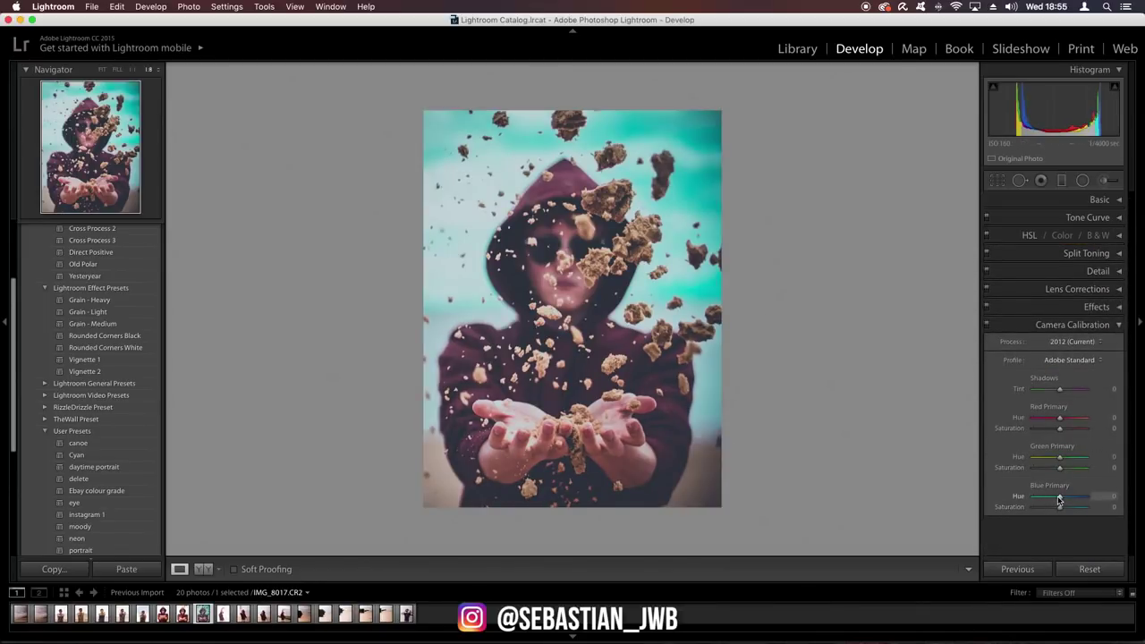
Test Red and Blue Primary hue extremes, settling near Red -17 and Blue -35, comparing calibration off/on.
mouse_move(1059, 498)
left_mouse_down()
mouse_move(1003, 504)
mouse_move(1039, 501)
left_mouse_up()
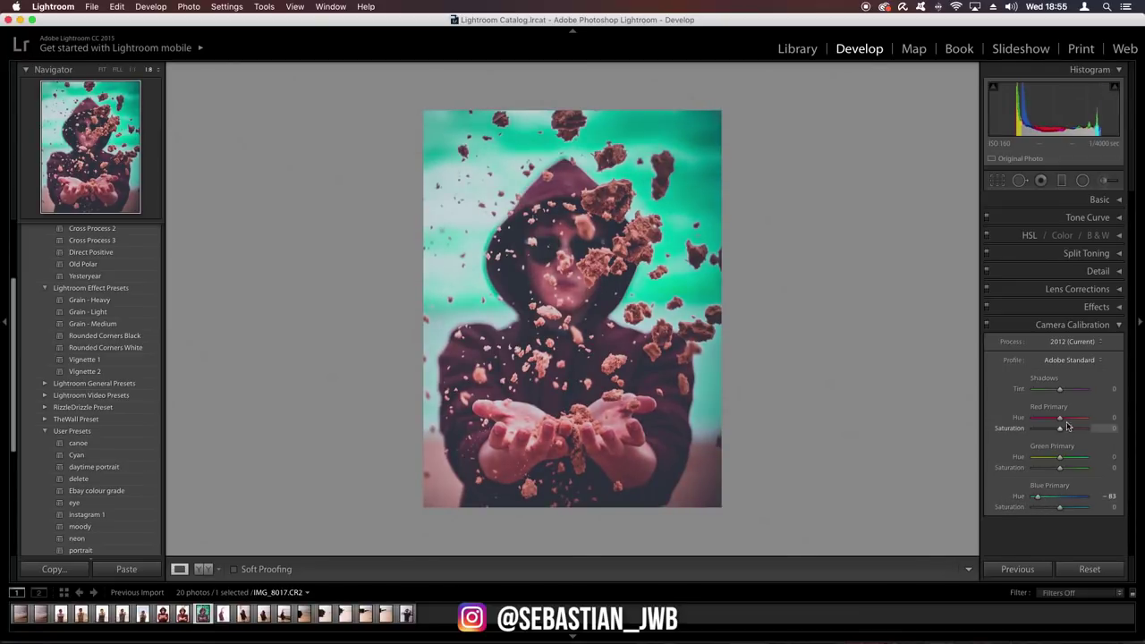
mouse_move(1065, 422)
left_mouse_down()
mouse_move(1124, 423)
mouse_move(1074, 423)
left_mouse_up()
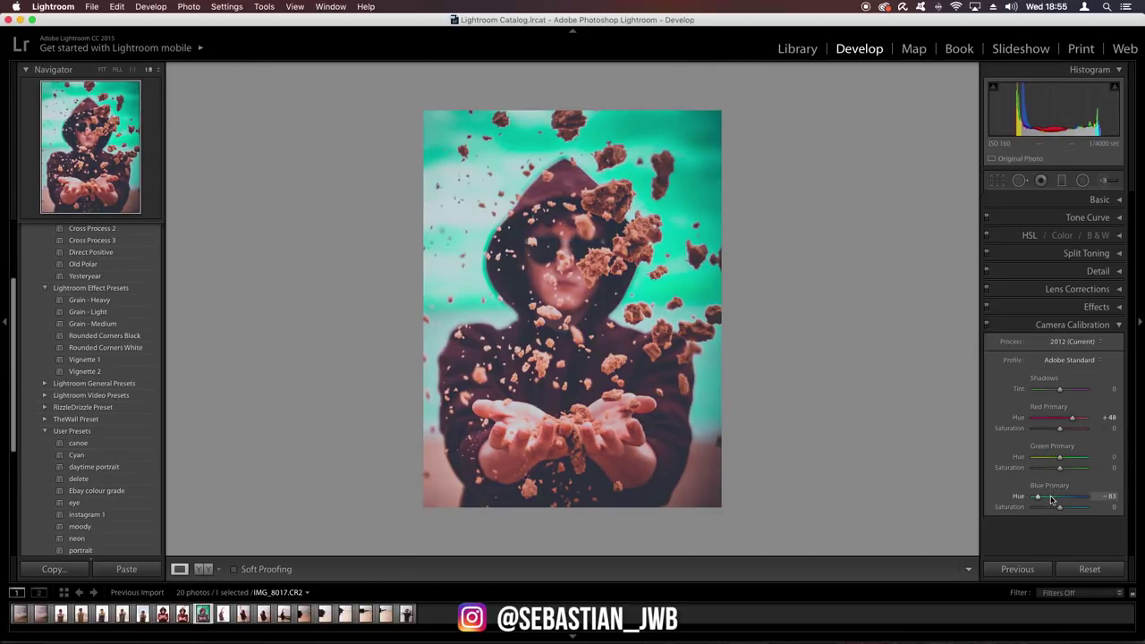
left_click_drag(1052, 498, 1078, 502)
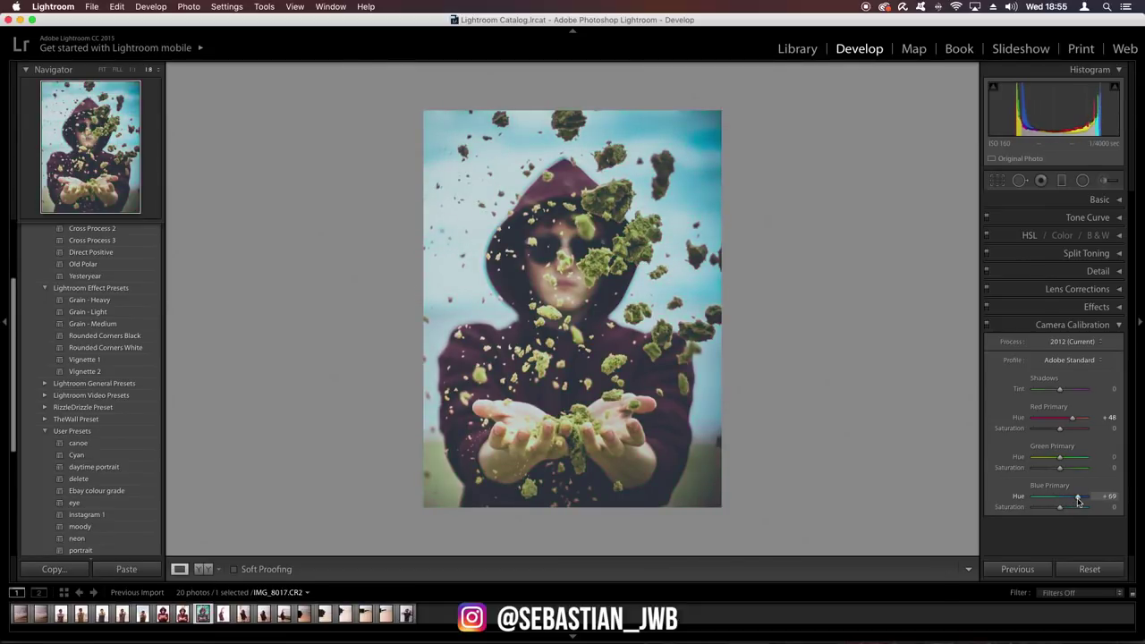
left_click_drag(1073, 418, 1076, 459)
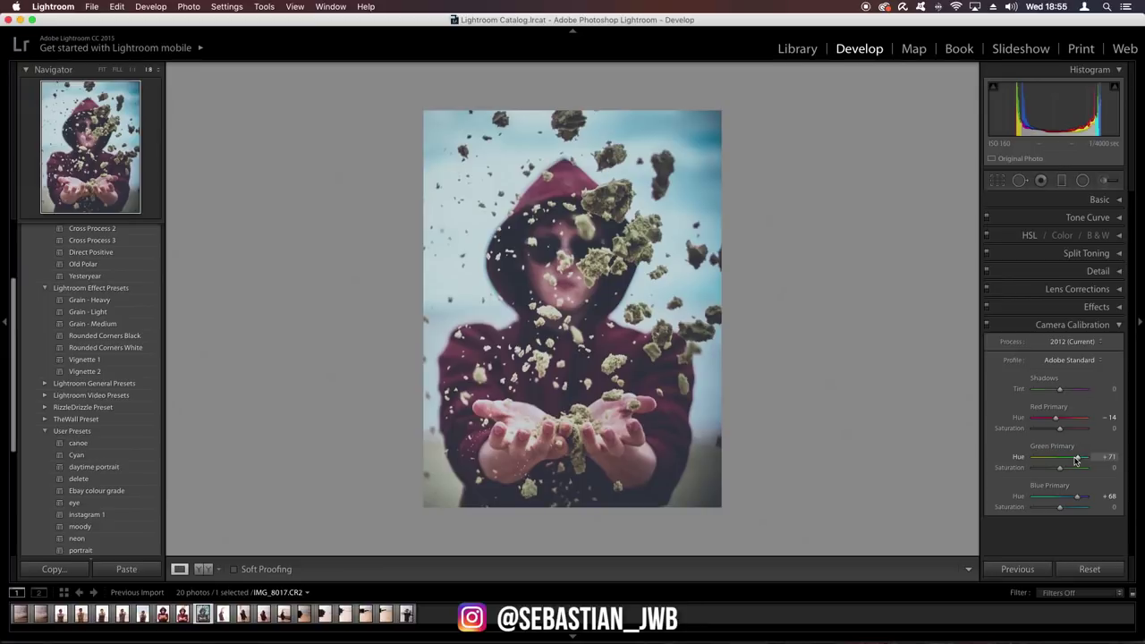
left_click(988, 326)
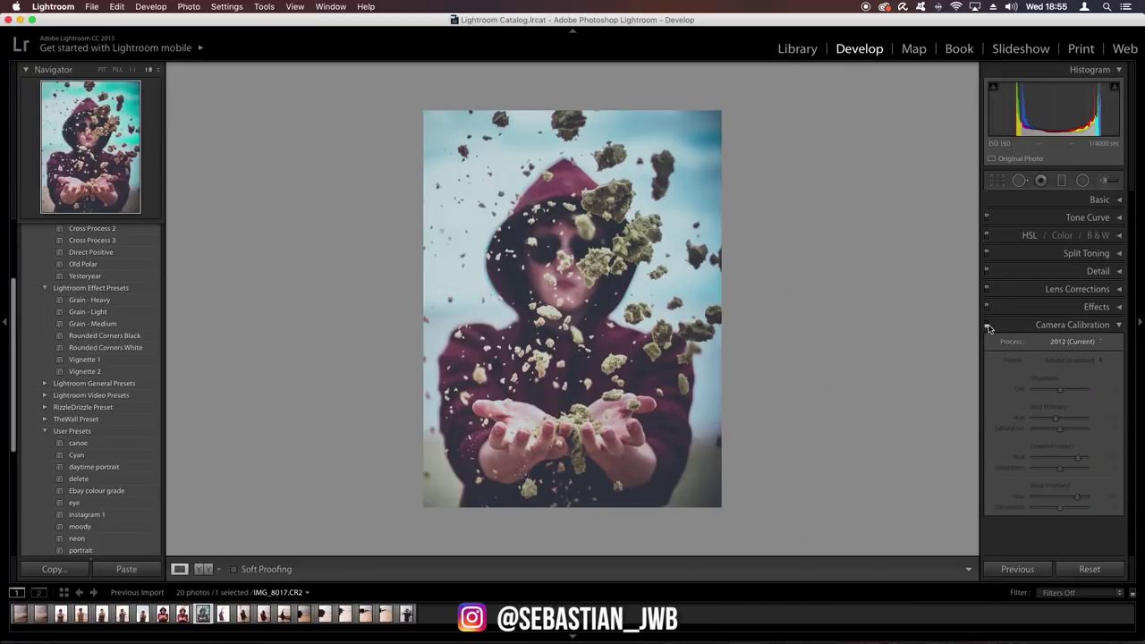
left_click(988, 326)
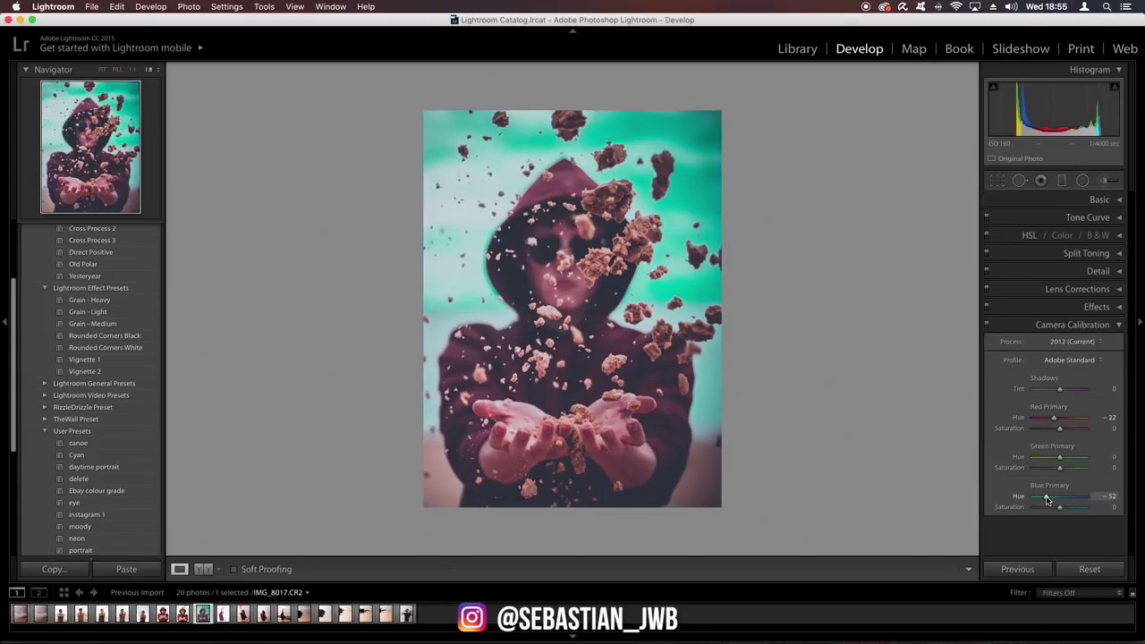
Set the Blue Primary hue to -37 and fine-tune Blue Primary saturation to +5.
left_click_drag(1049, 500, 1052, 501)
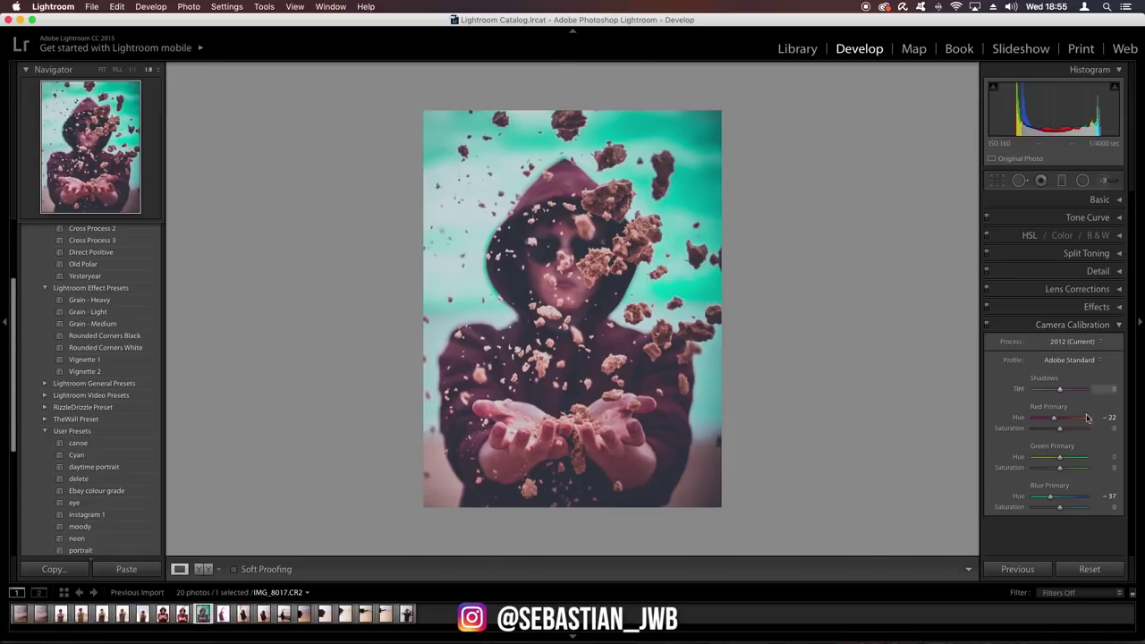
left_click(1053, 508)
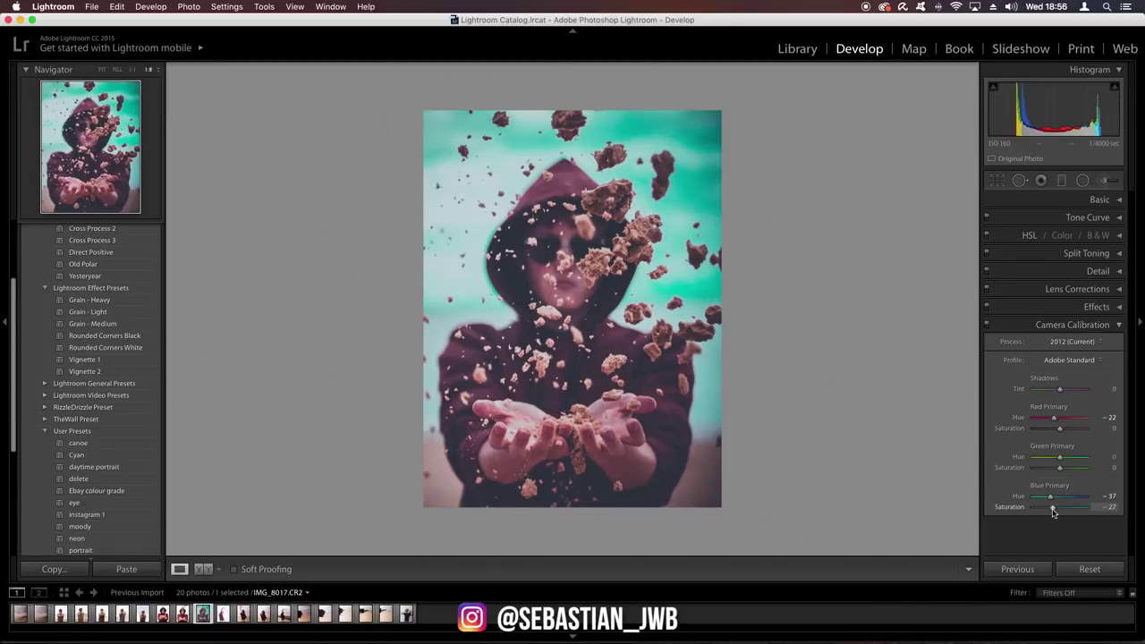
mouse_move(1049, 512)
left_mouse_down()
mouse_move(1034, 508)
mouse_move(1061, 508)
left_mouse_up()
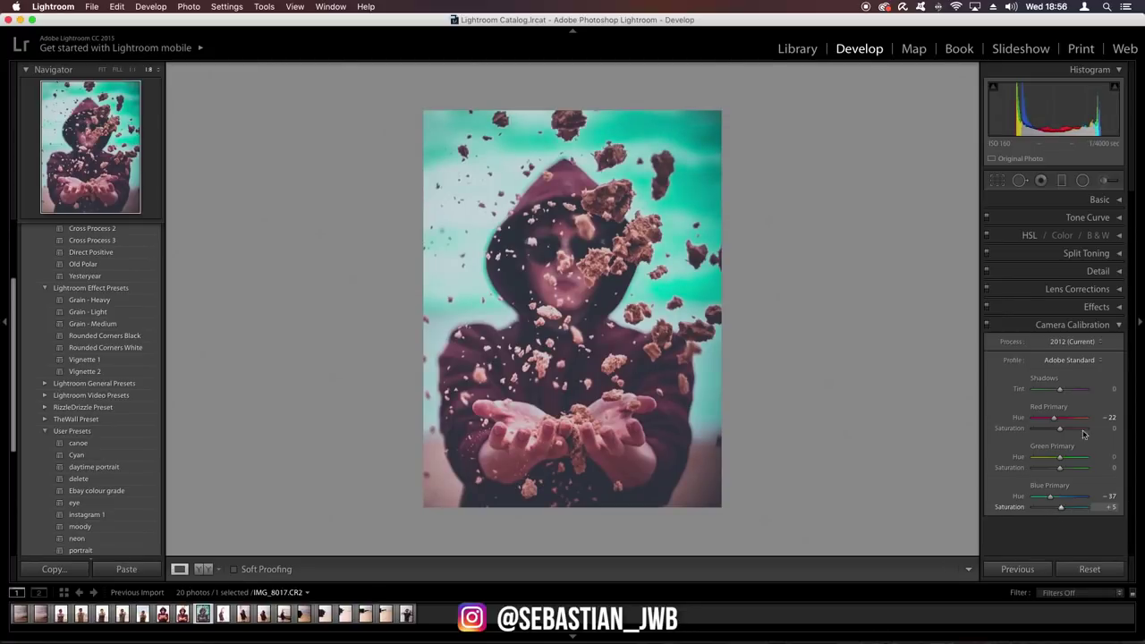
Back in HSL, set Blue saturation to +23 and Green saturation to -56.
left_click(1074, 325)
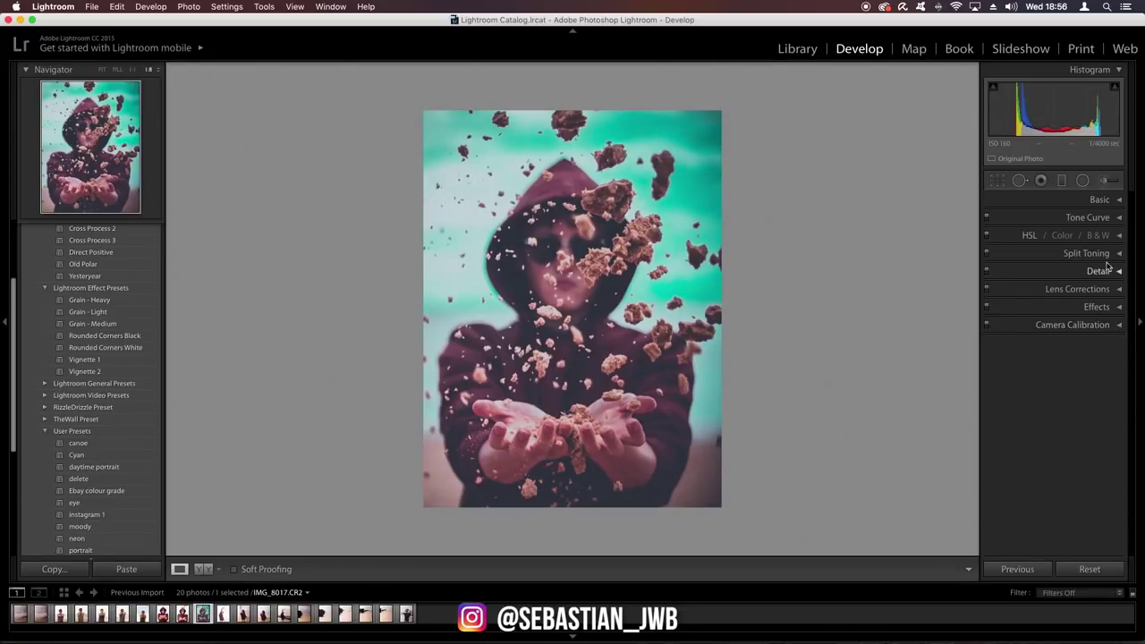
left_click(1119, 235)
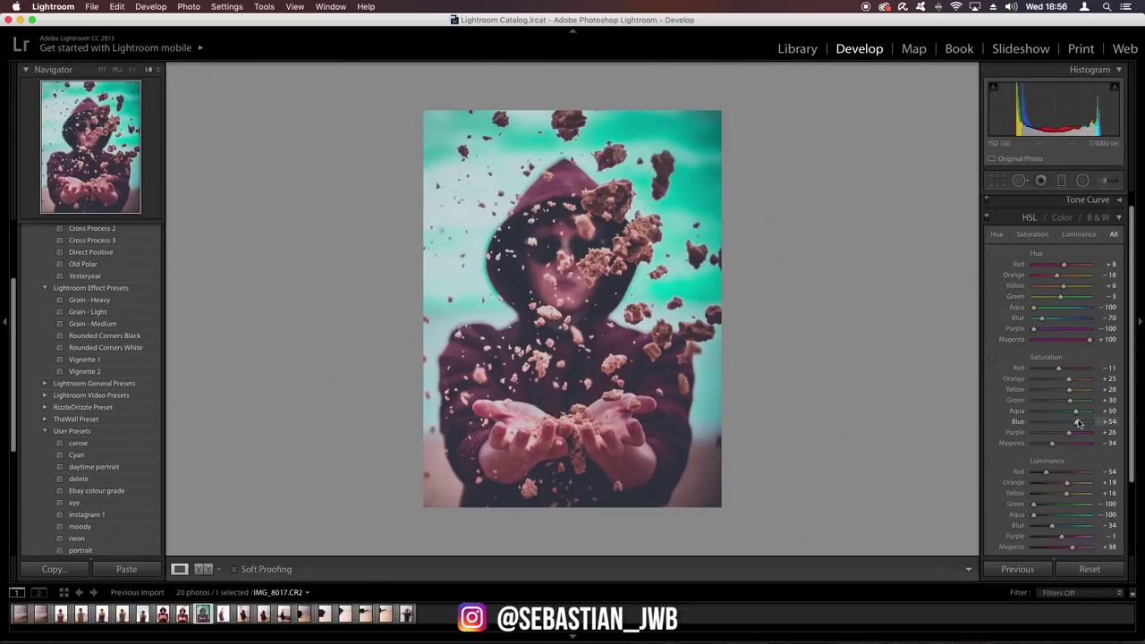
left_click(1068, 424)
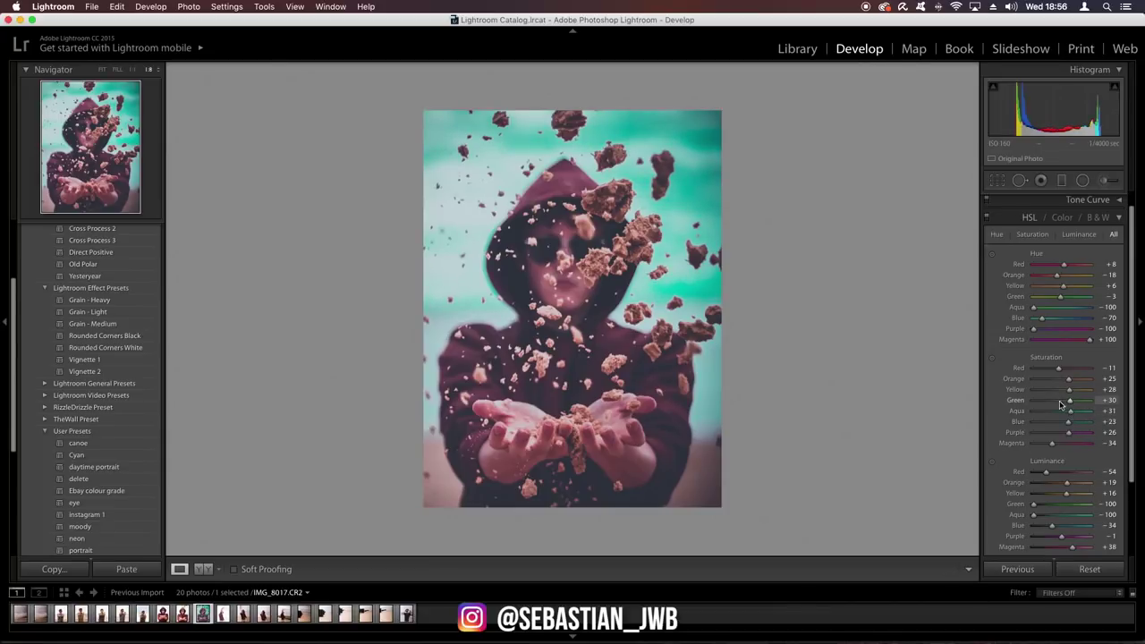
left_click(1045, 401)
Raise Blue luminance to -6, then show the before/after side-by-side view.
left_click(1059, 528)
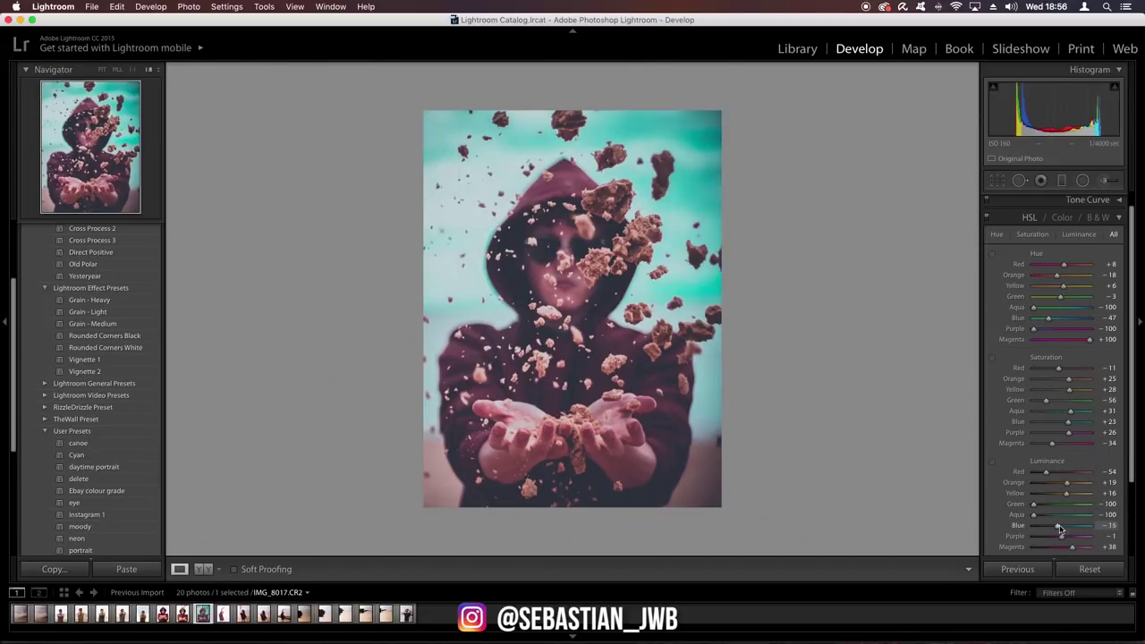
left_click_drag(1060, 529, 1061, 528)
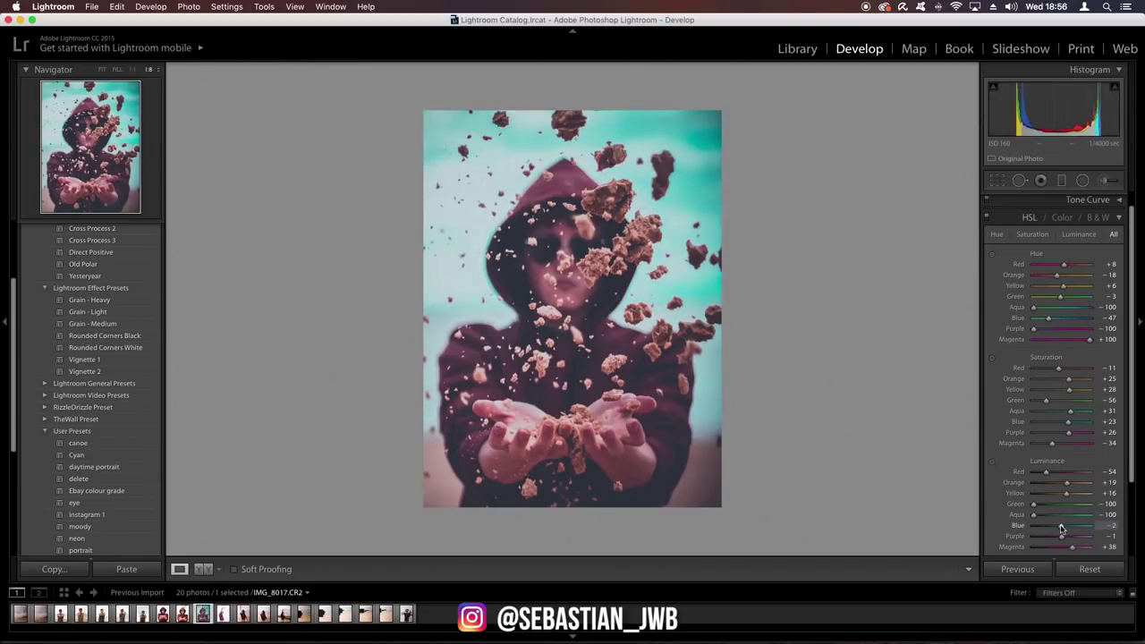
left_click(1117, 221)
key("y")
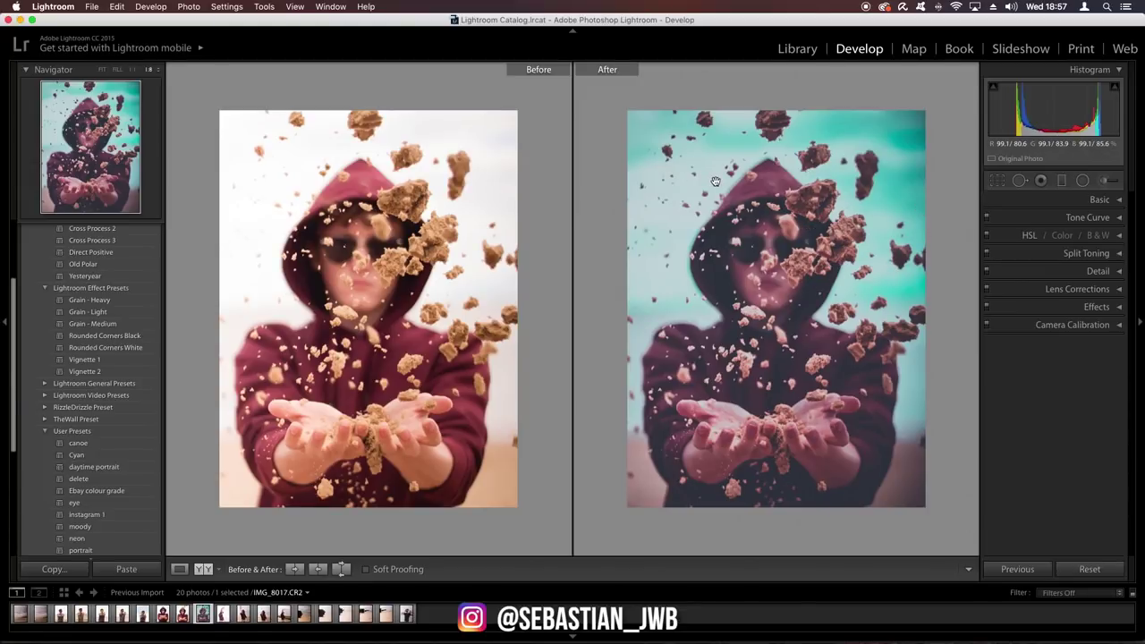
Switch back to Loupe view to display only the edited portrait.
left_click(179, 569)
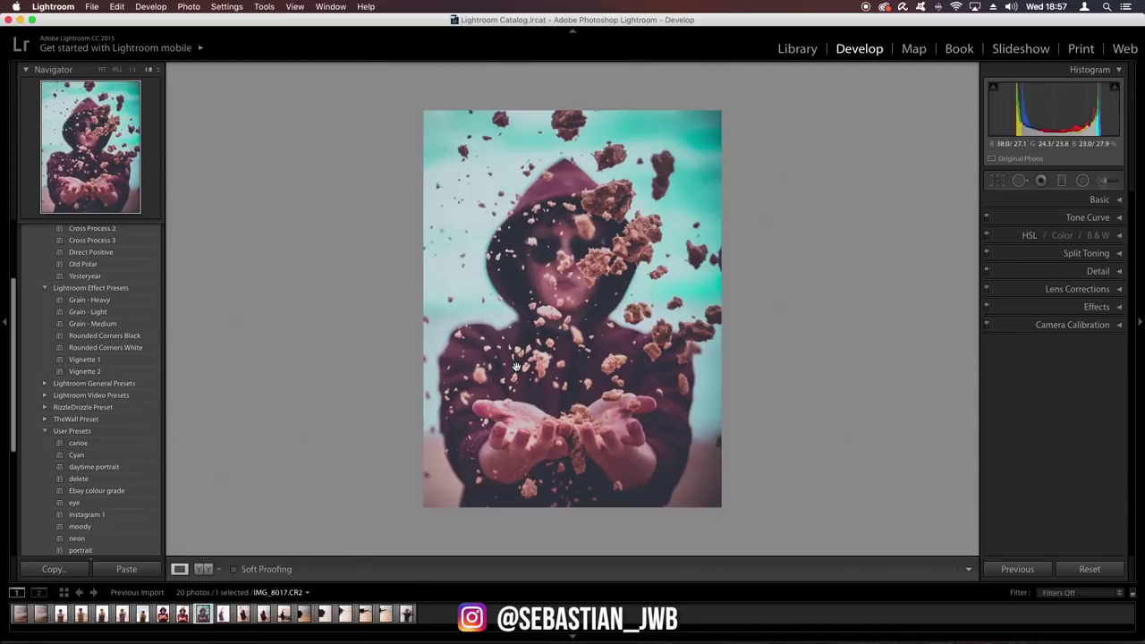